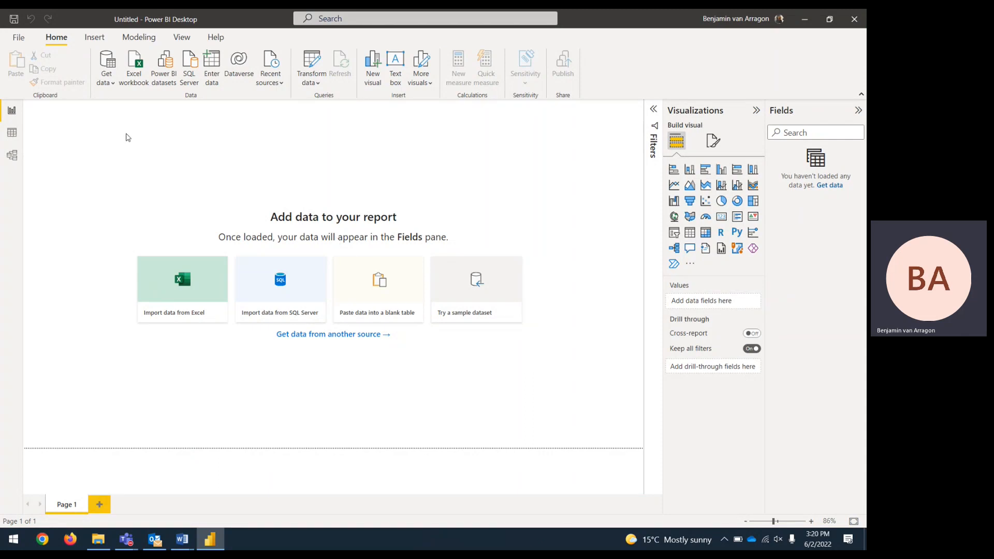
Create a blank query and replace its default Advanced Editor code with the copied script that loads the COVID-19 daily report CSV
left_click(112, 84)
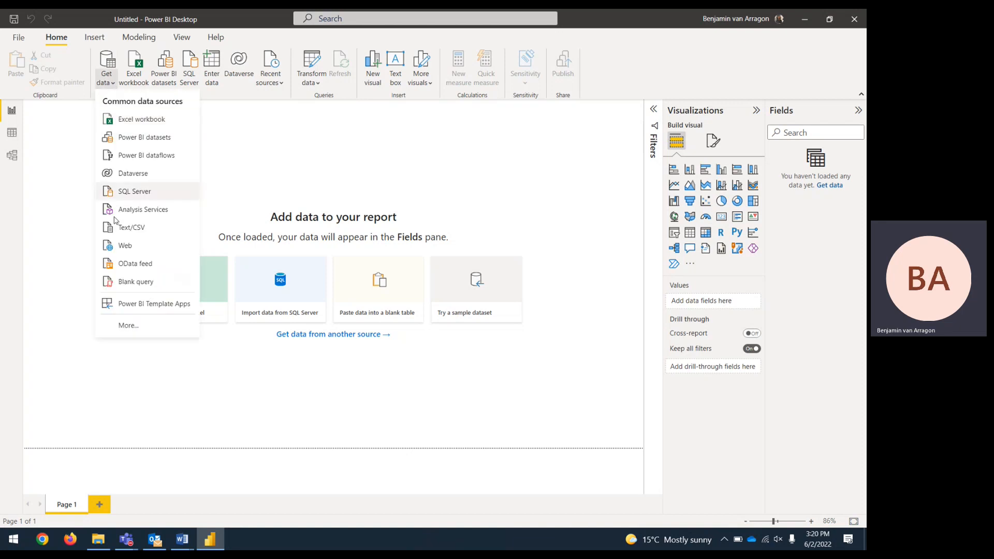
left_click(124, 283)
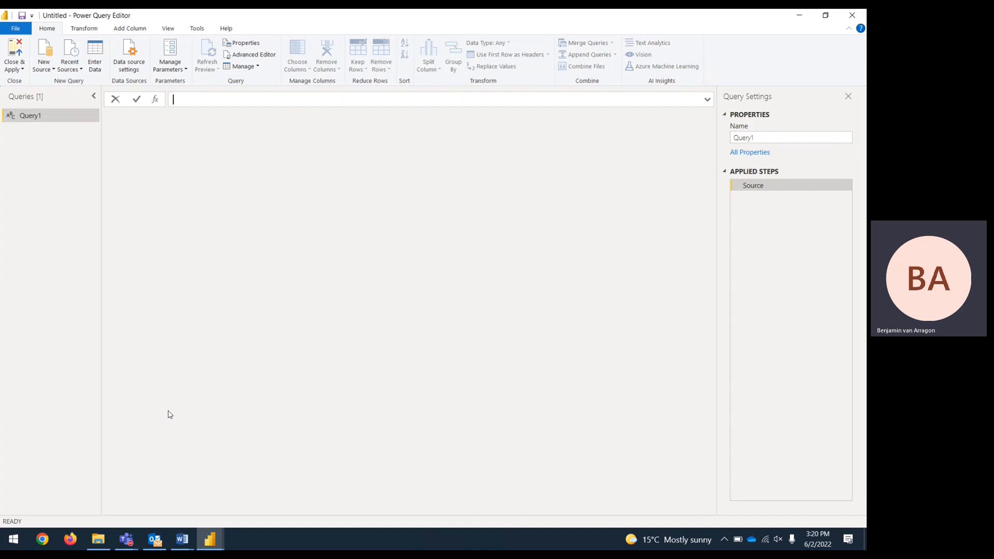
left_click(255, 56)
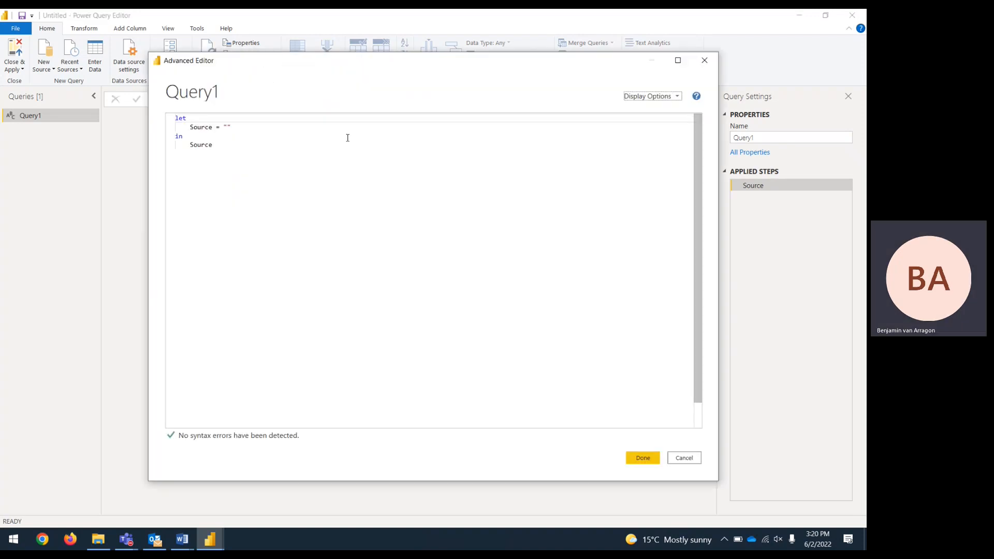
left_click_drag(259, 154, 176, 117)
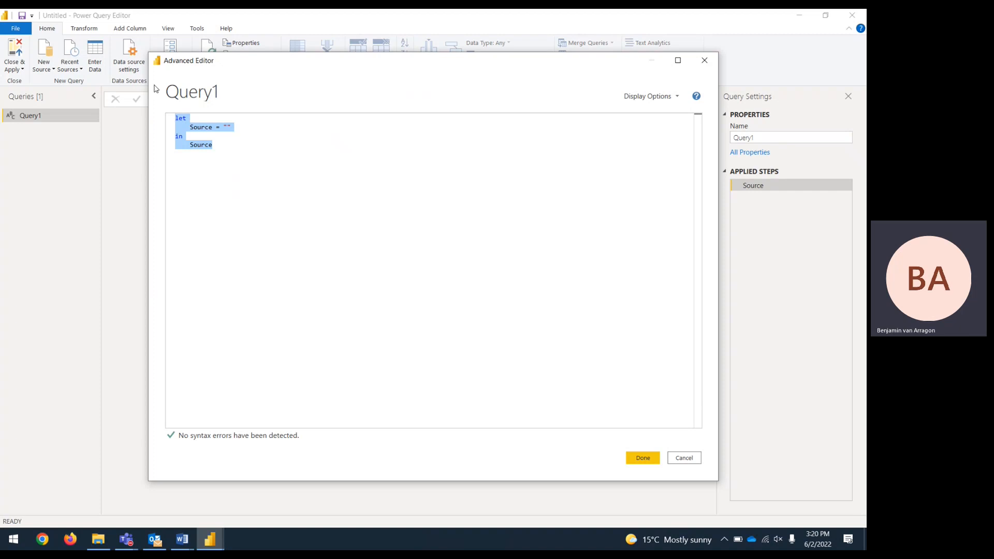
key("ctrl+v")
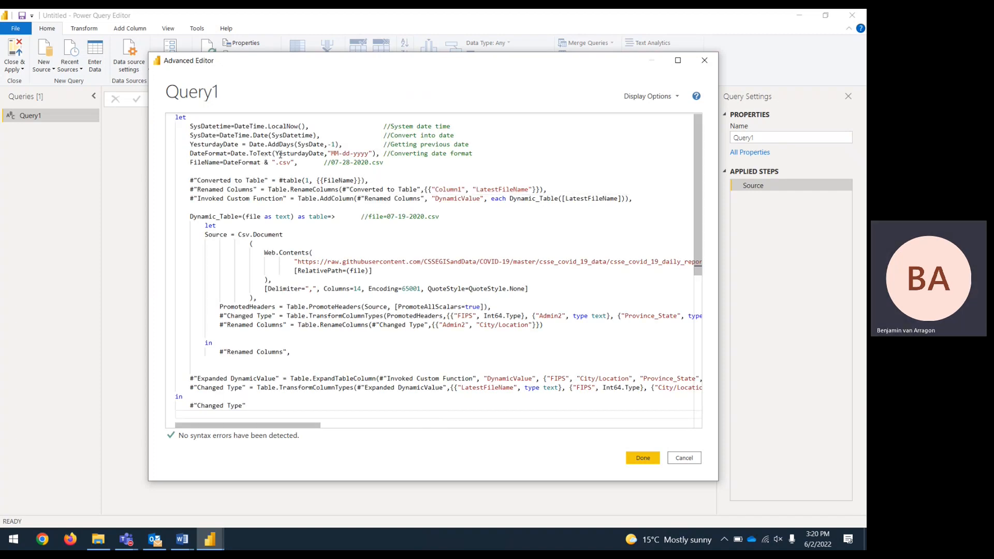
Examine the script lines that derive the previous date in MM-dd-yyyy format and build the CSV file name
left_click_drag(191, 126, 318, 129)
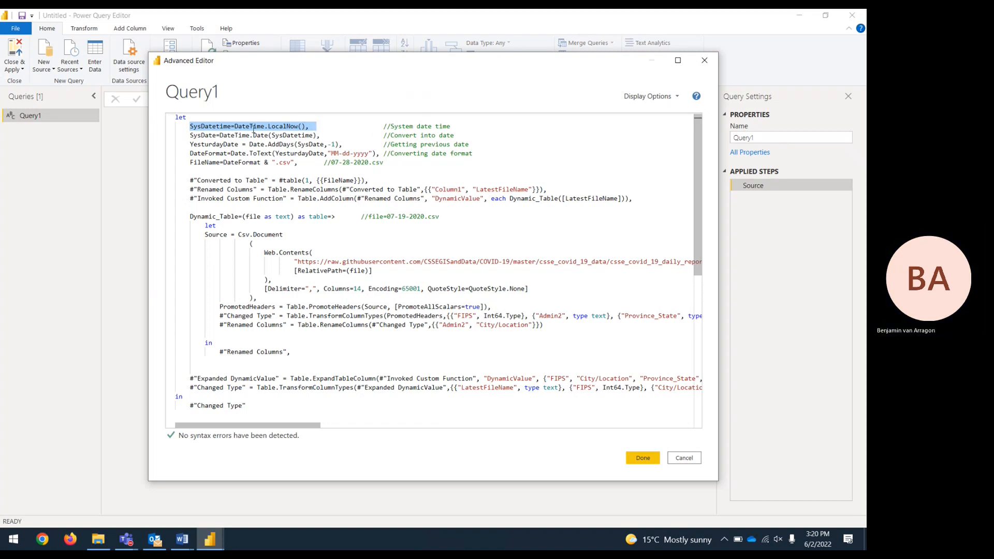
left_click_drag(220, 135, 270, 135)
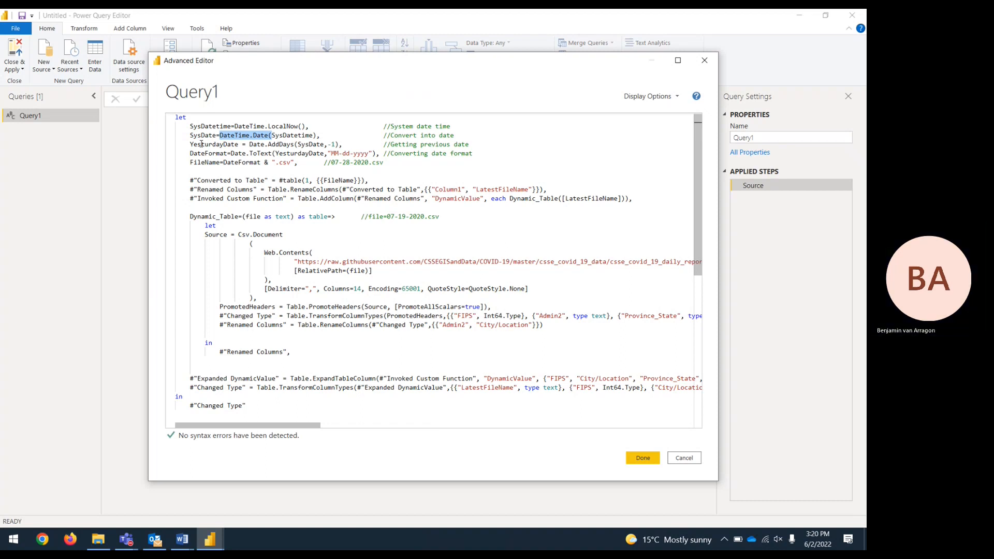
left_click_drag(235, 145, 347, 145)
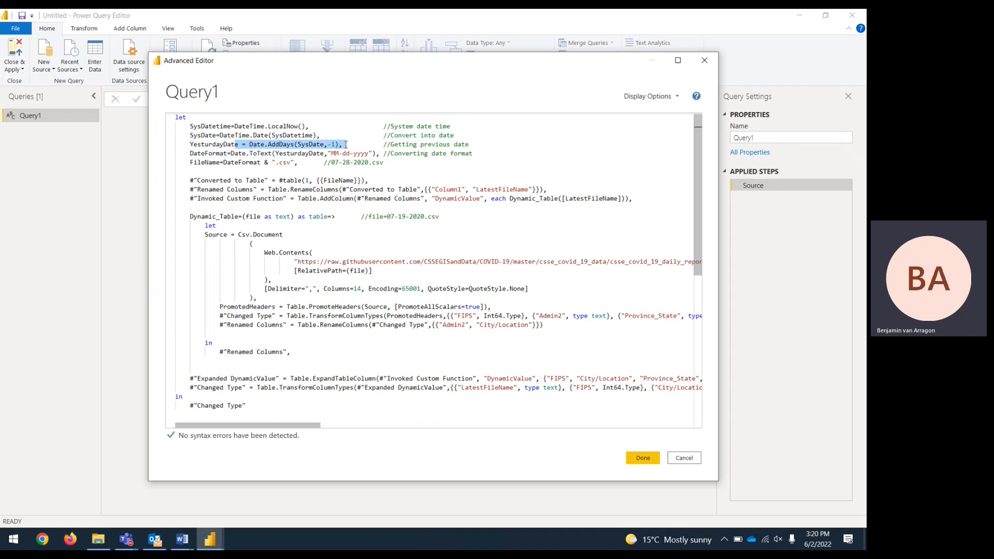
left_click_drag(197, 153, 369, 153)
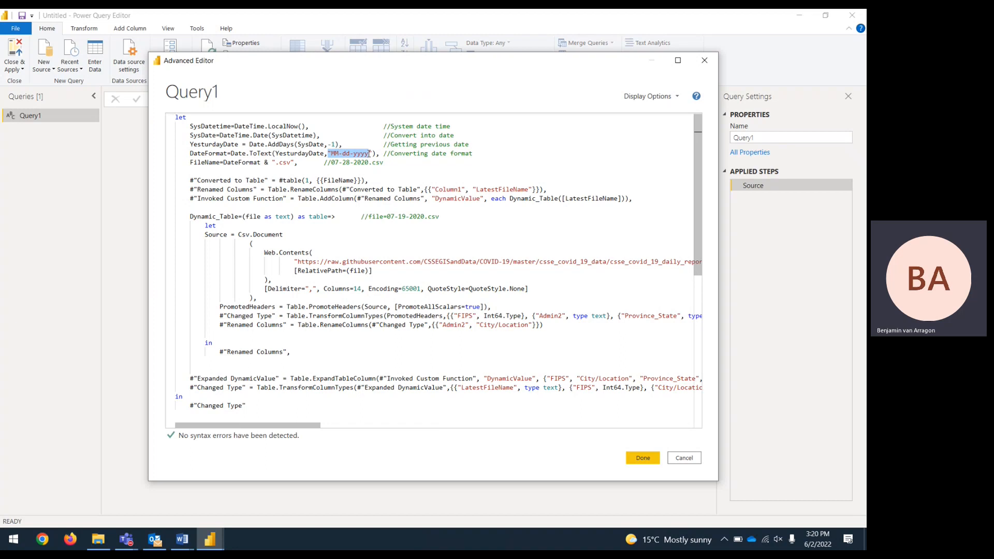
left_click_drag(383, 162, 329, 162)
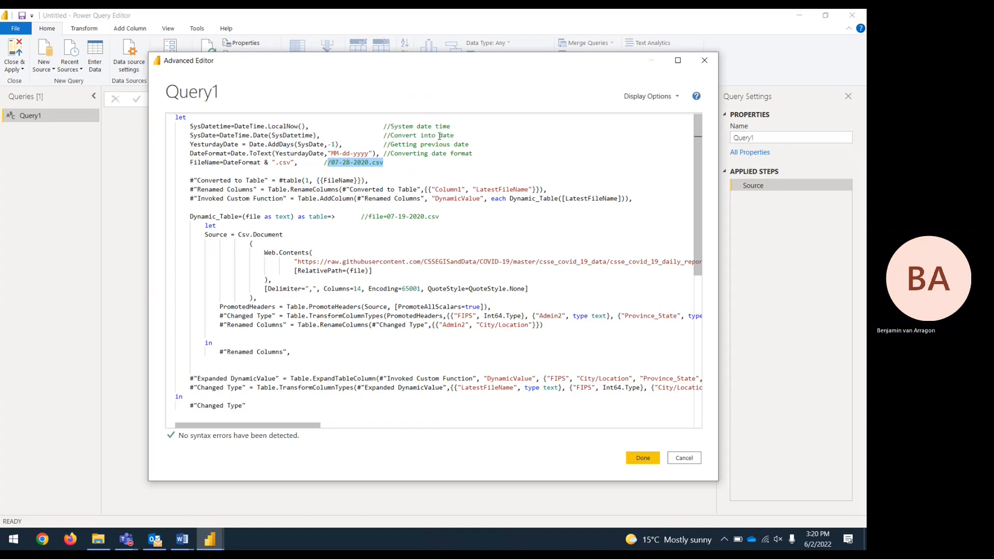
left_click(347, 164)
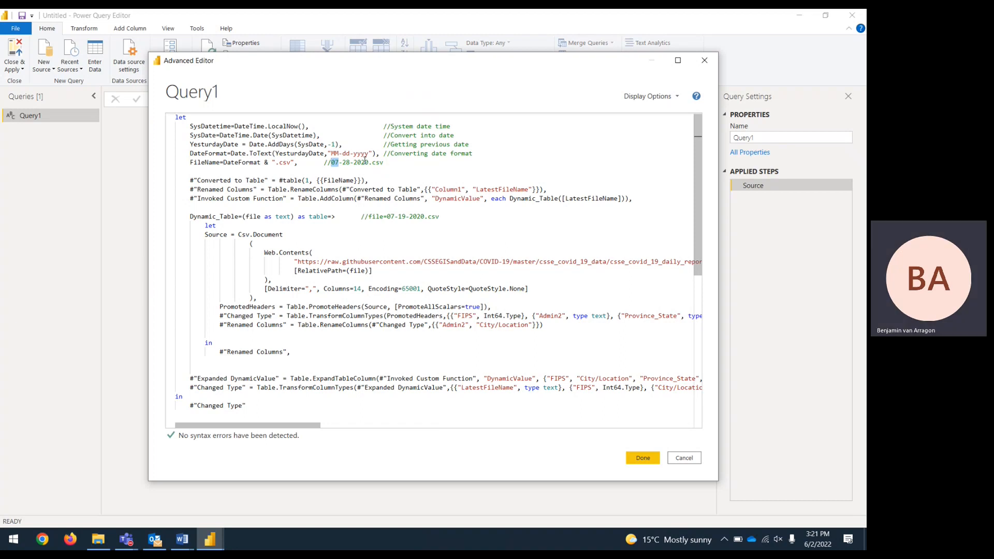
left_click_drag(188, 162, 295, 164)
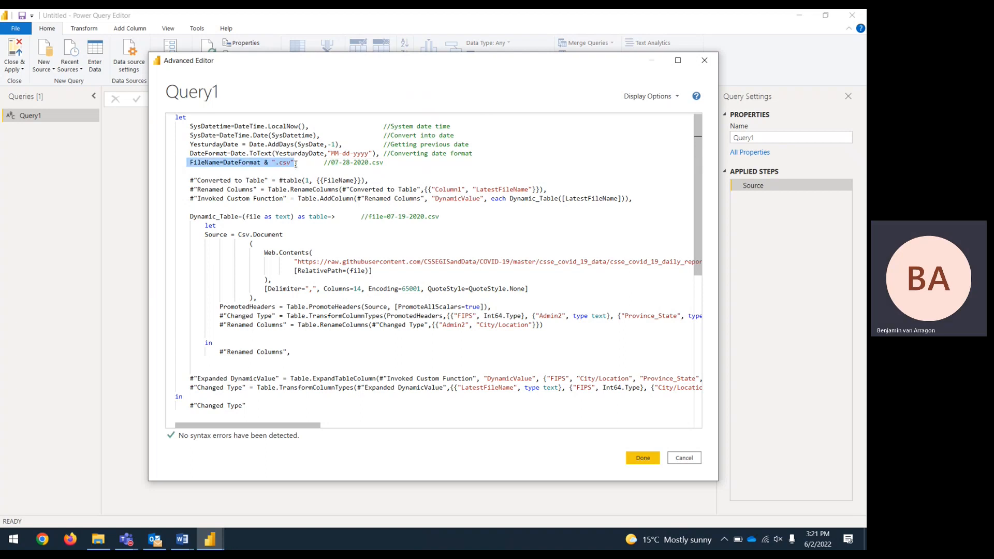
left_click_drag(383, 162, 329, 162)
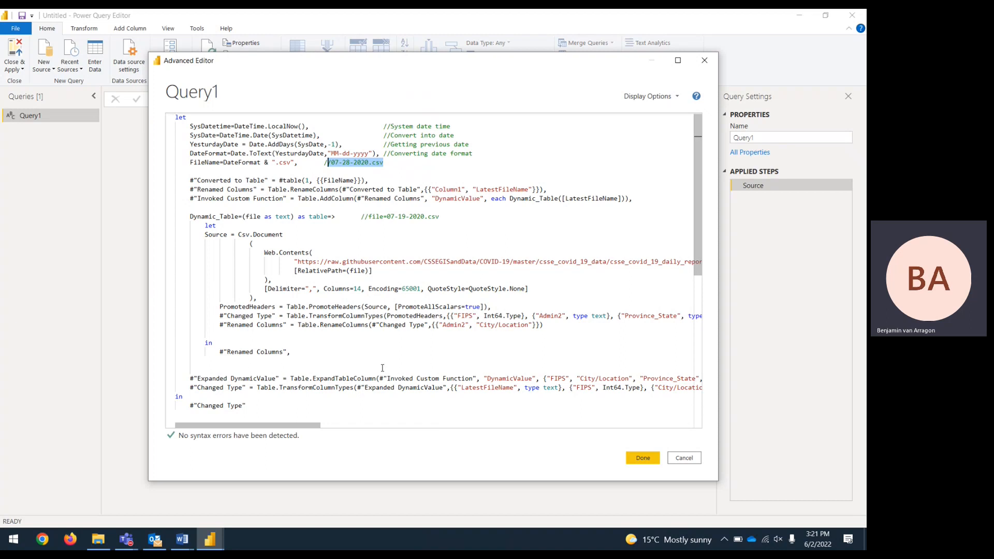
Examine the GitHub base URL in Web.Contents, the commented example file path and the RelativePath argument
mouse_move(286, 425)
left_mouse_down()
mouse_move(329, 429)
mouse_move(298, 429)
left_mouse_up()
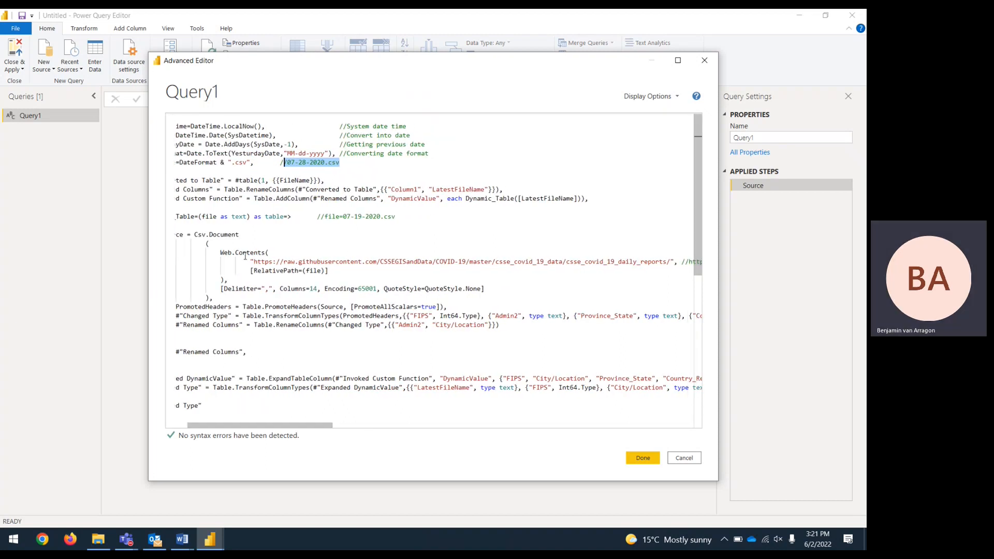
left_click(253, 261)
left_click_drag(253, 261, 671, 260)
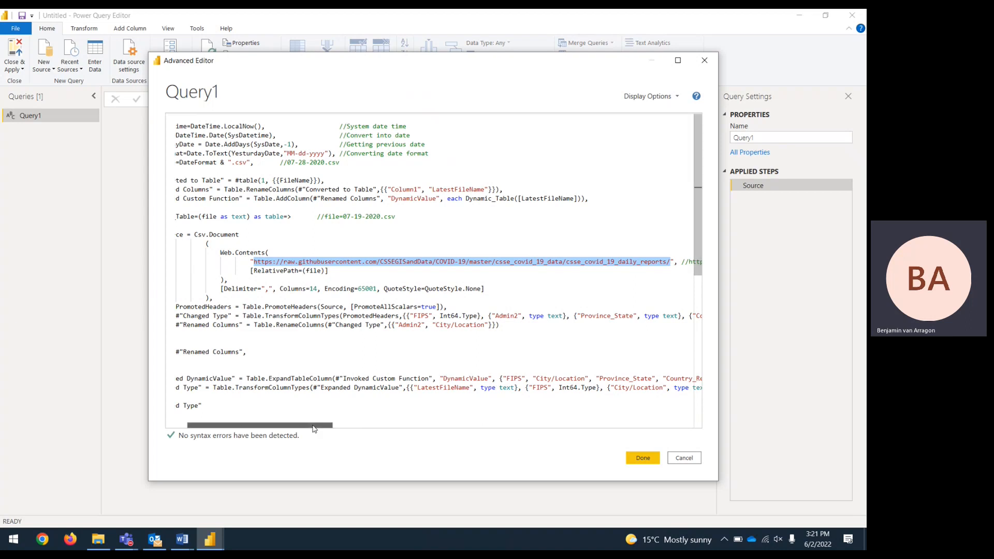
left_click_drag(313, 428, 476, 402)
left_click_drag(616, 268, 557, 262)
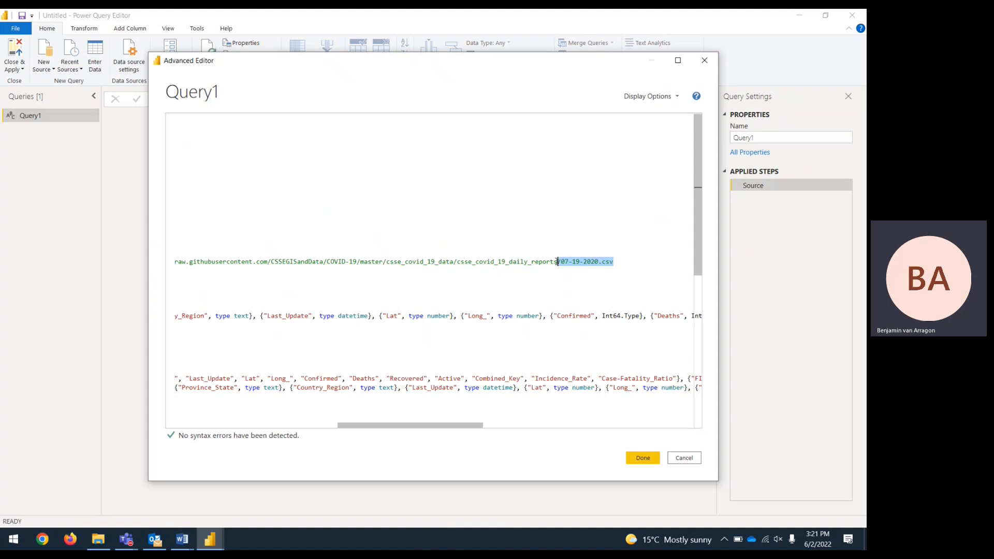
left_click_drag(440, 426, 266, 433)
left_click_drag(378, 272, 294, 271)
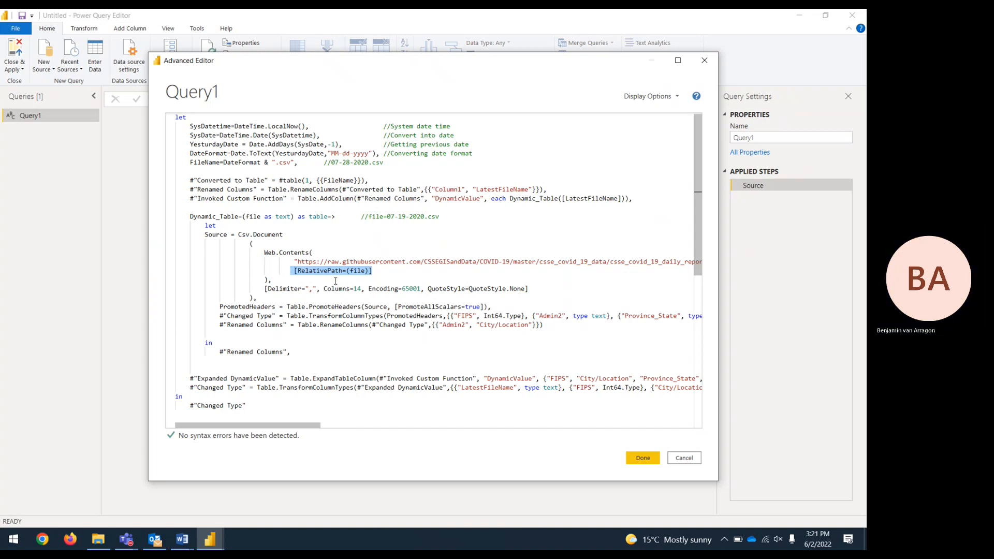
Examine the script's CSV delimiter option and its header promotion, column renaming, DynamicValue expansion and type change lines
left_click_drag(283, 289, 311, 288)
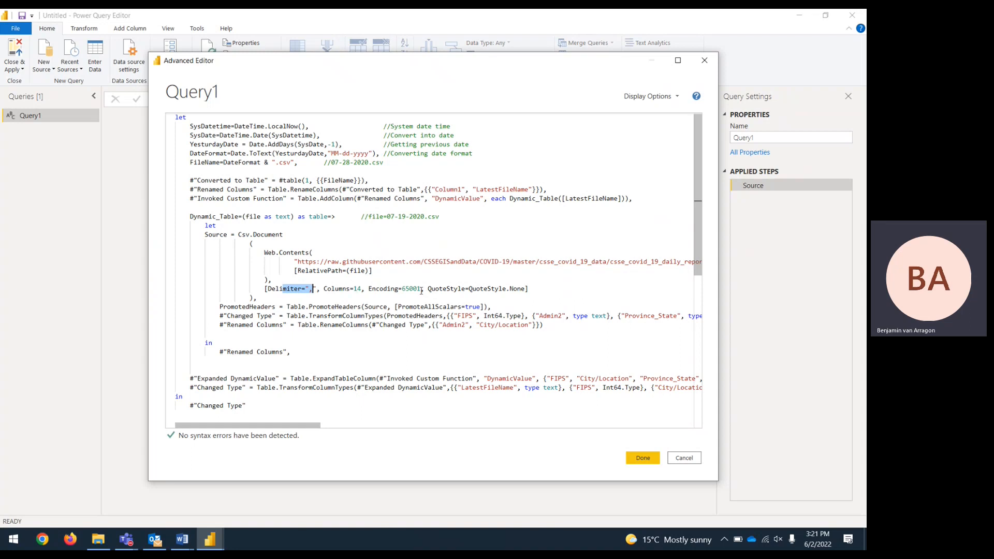
left_click_drag(222, 306, 301, 327)
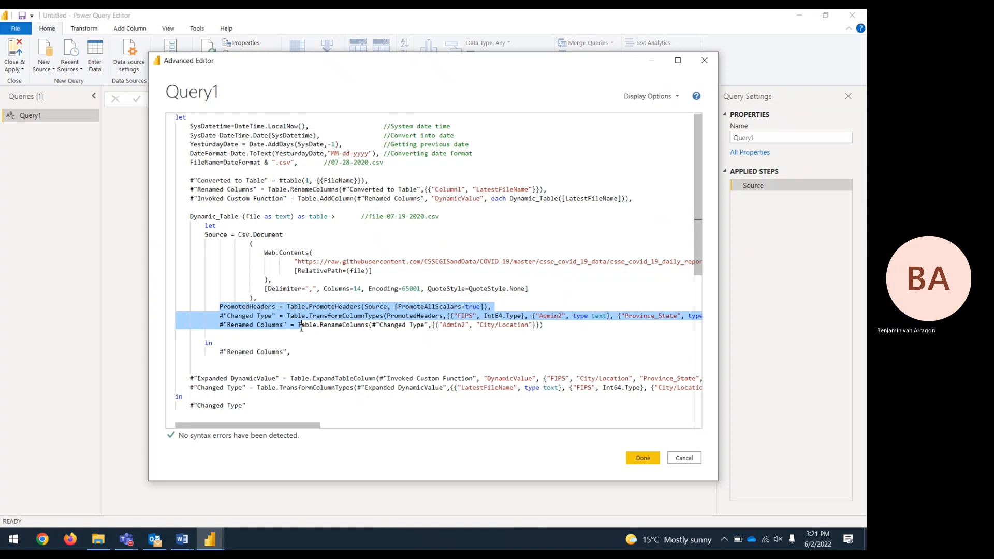
left_click_drag(227, 353, 283, 352)
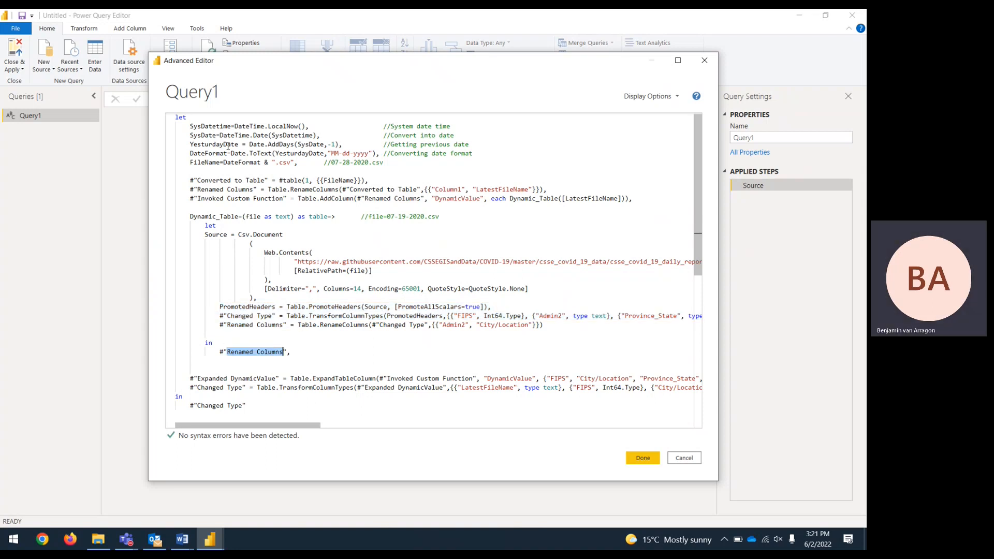
left_click_drag(190, 189, 350, 190)
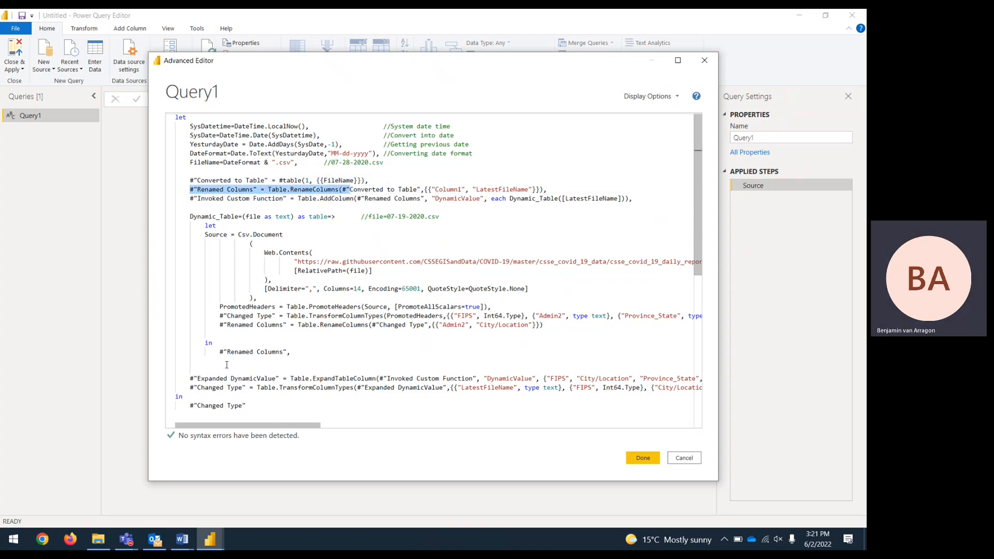
left_click_drag(192, 378, 277, 380)
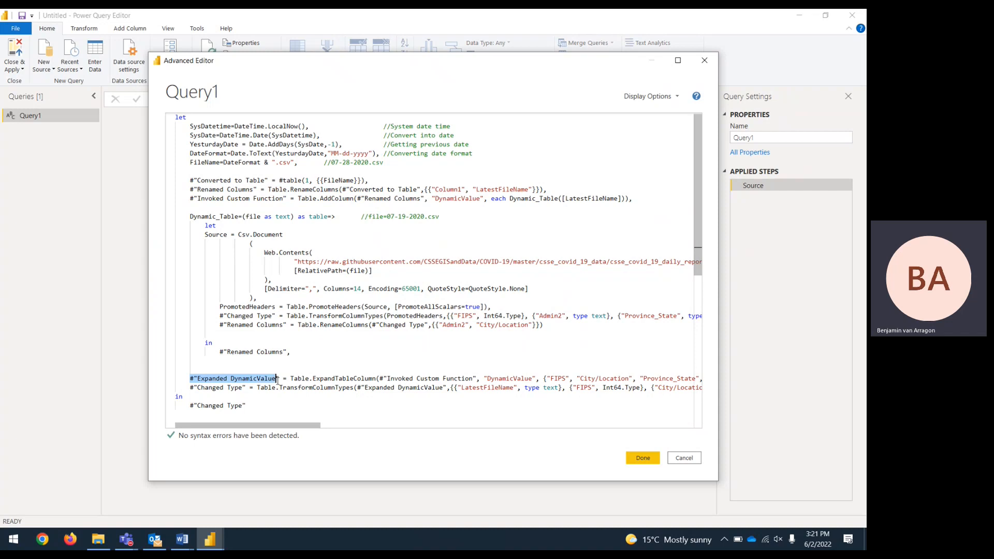
left_click_drag(197, 388, 218, 388)
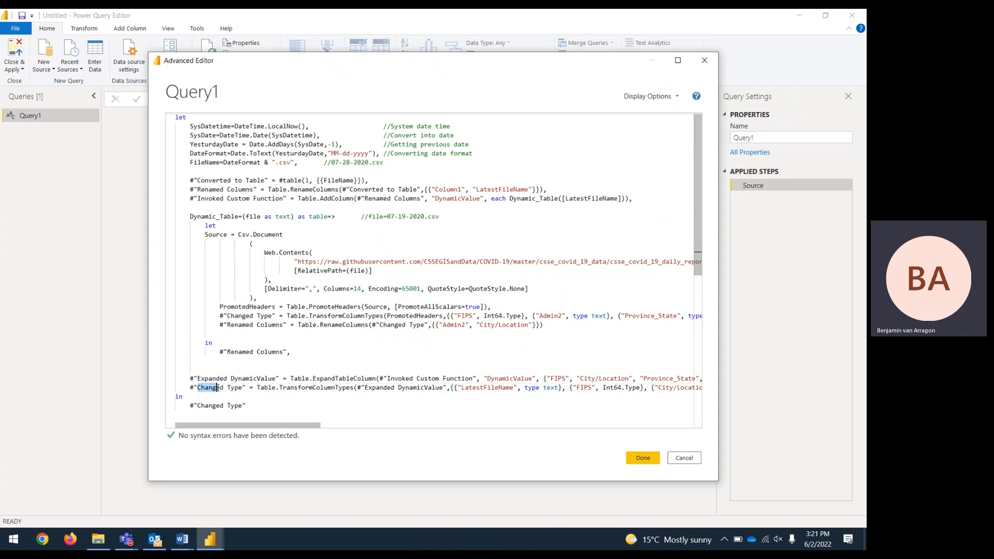
Apply the pasted script to Query1 and close the Advanced Editor
left_click(539, 469)
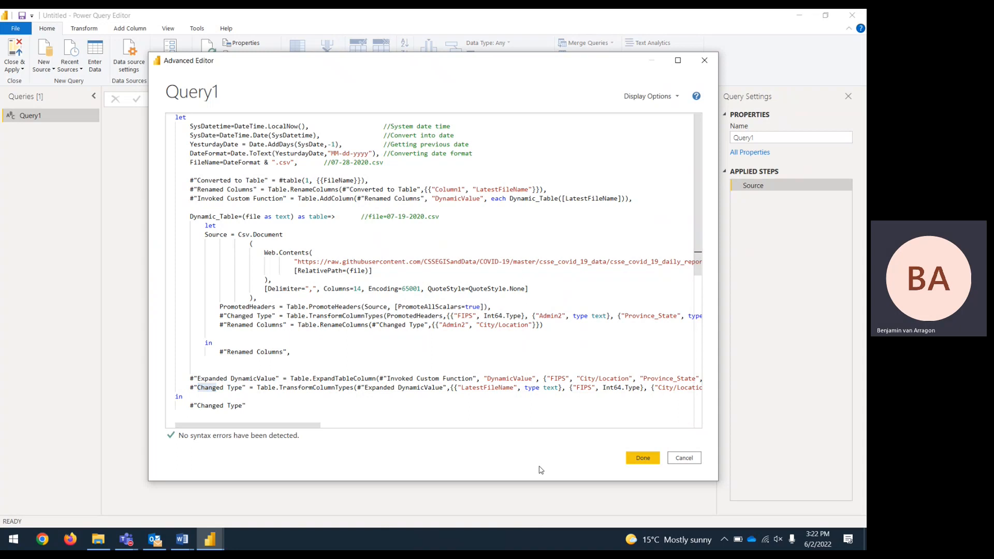
left_click(644, 459)
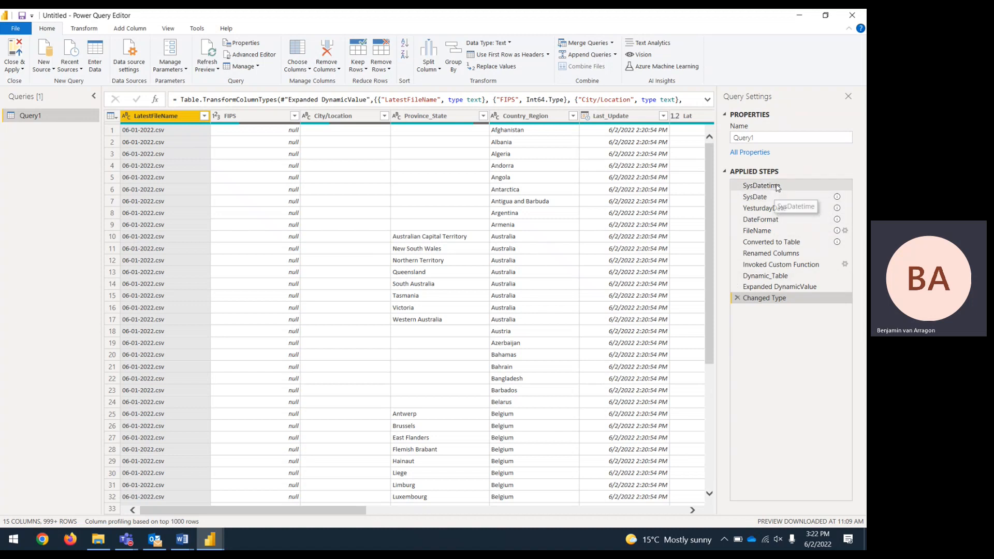
Review the output of each applied step of Query1 from SysDatetime through Renamed Columns
left_click(776, 186)
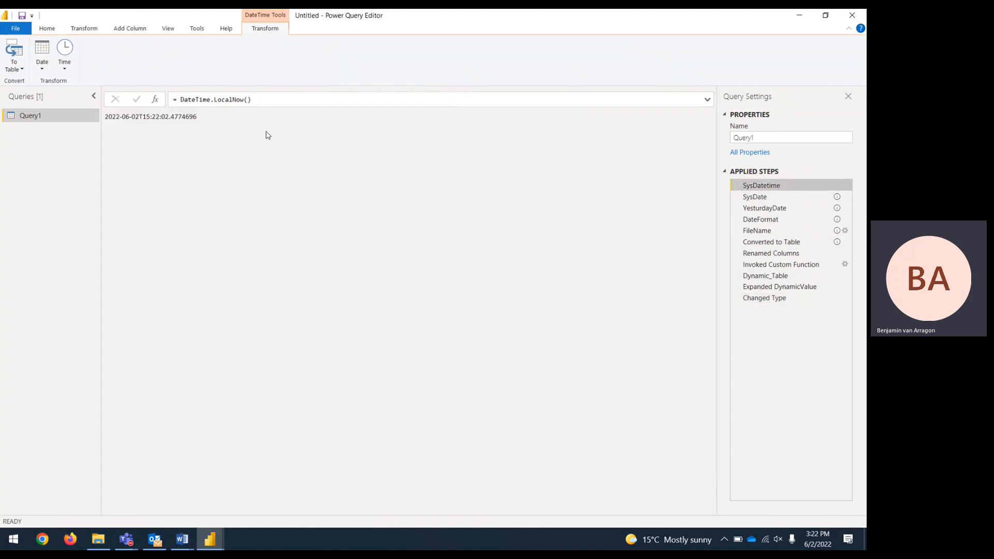
left_click(758, 196)
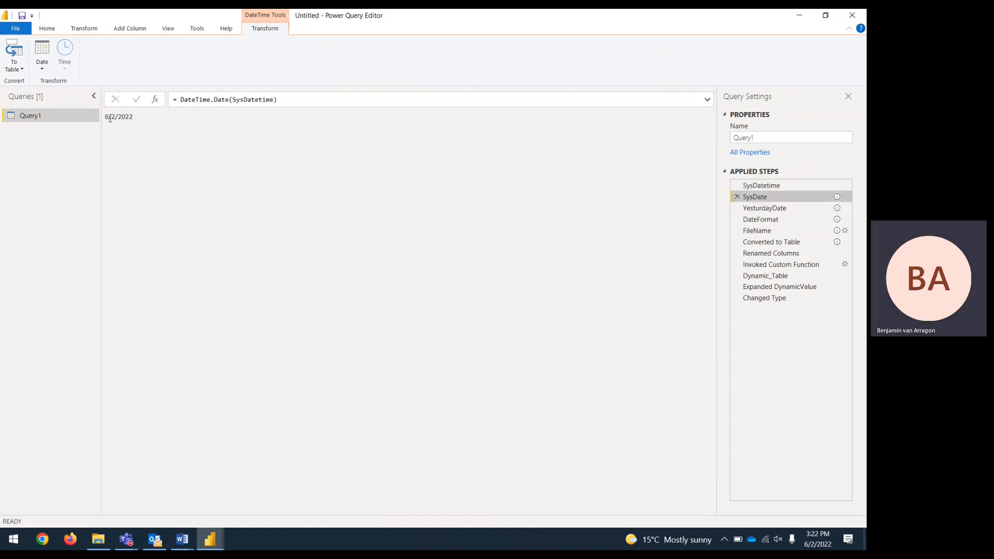
left_click(760, 208)
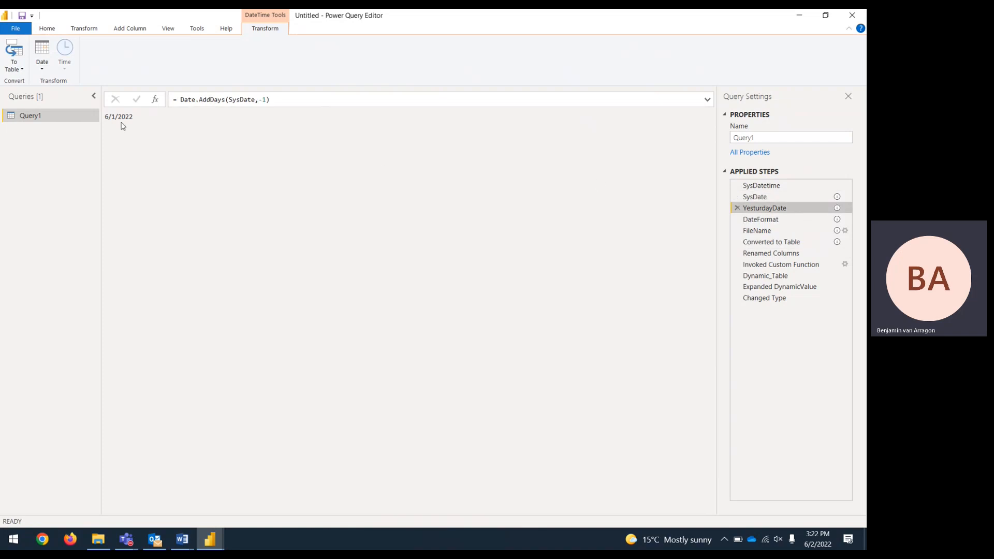
left_click(796, 222)
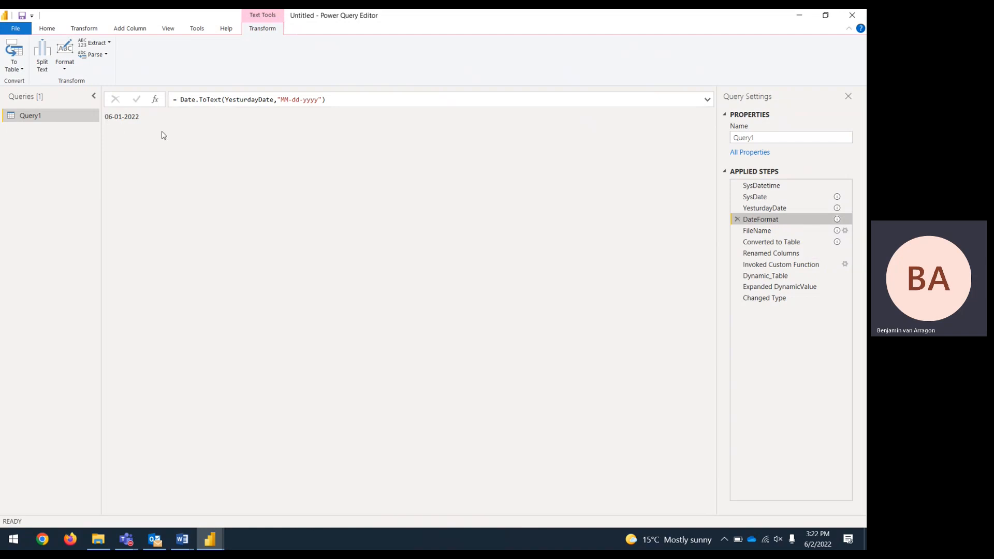
left_click(770, 233)
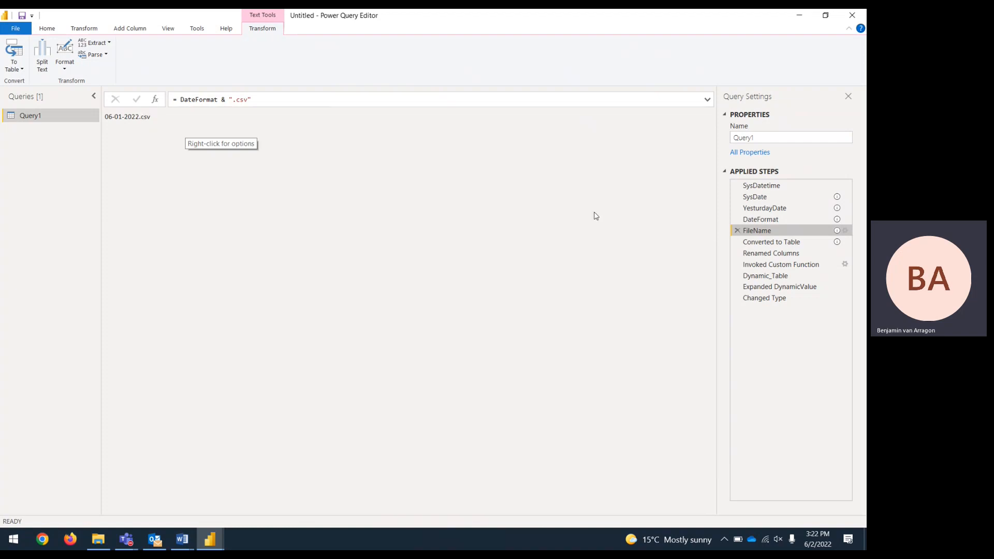
left_click(803, 243)
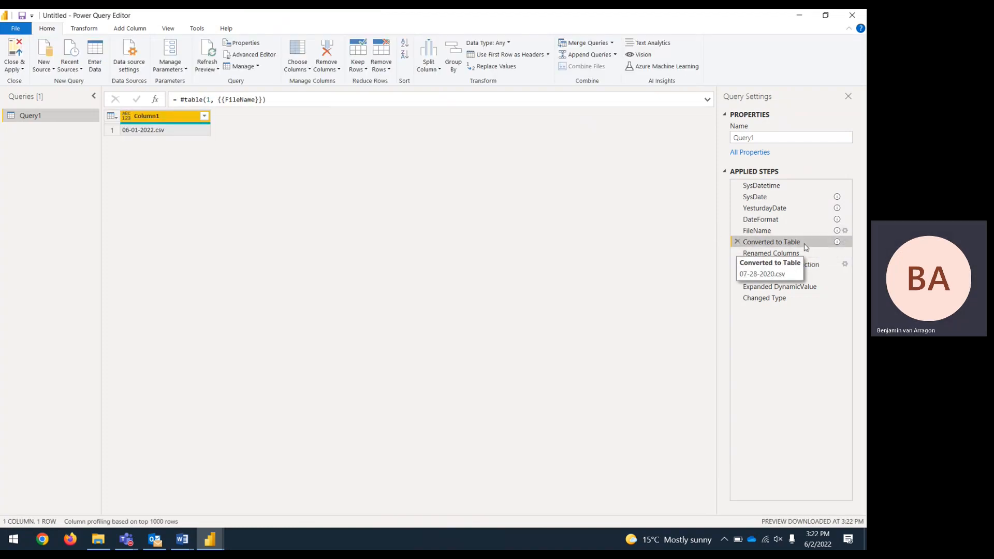
left_click(774, 253)
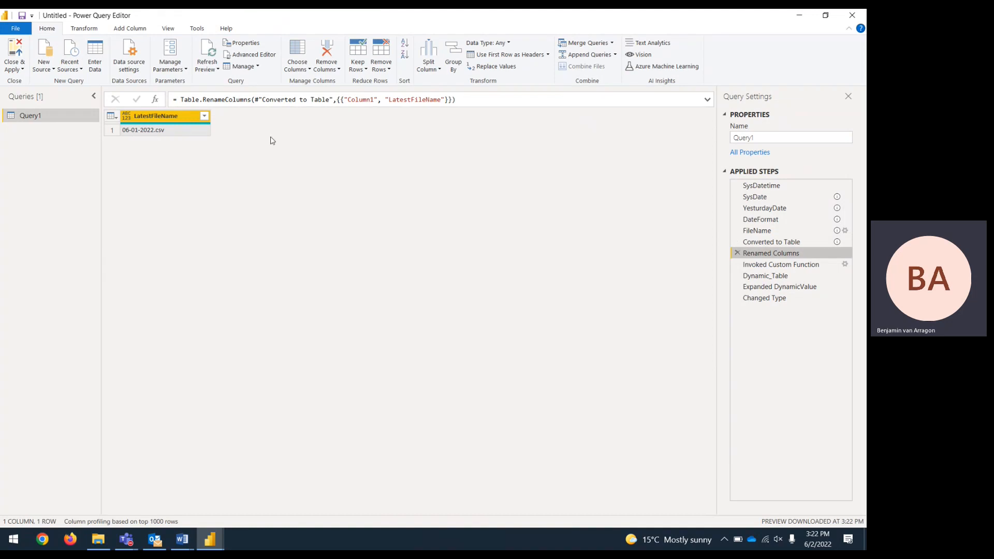
Duplicate Query1
right_click(57, 118)
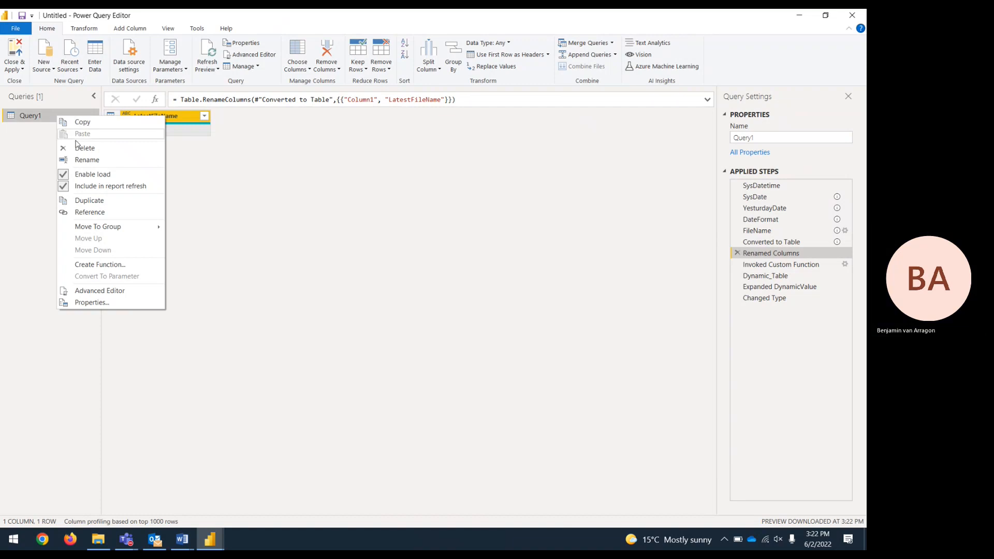
left_click(100, 200)
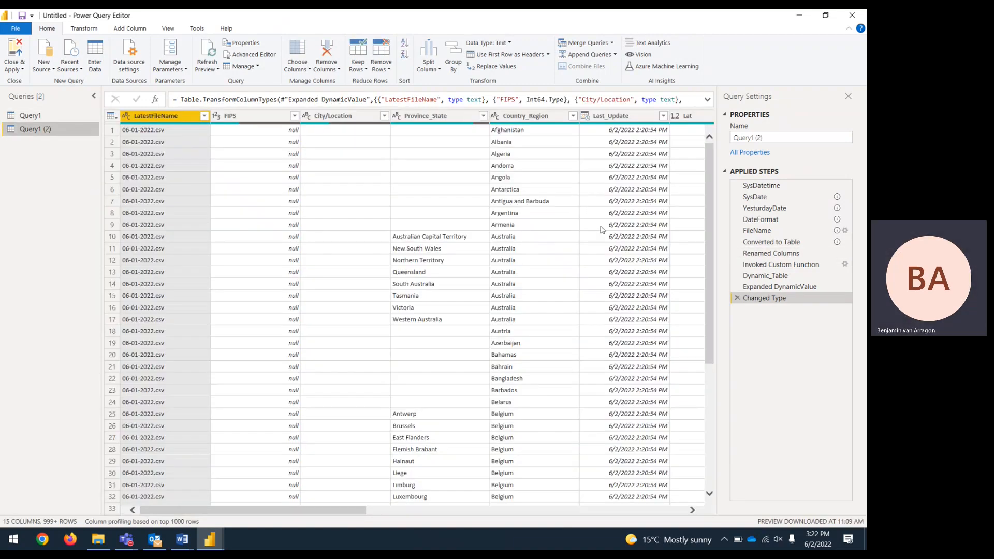
Delete the Invoked Custom Function, Dynamic_Table, Expanded DynamicValue and Changed Type steps from the duplicated query Query1 (2)
left_click(736, 264)
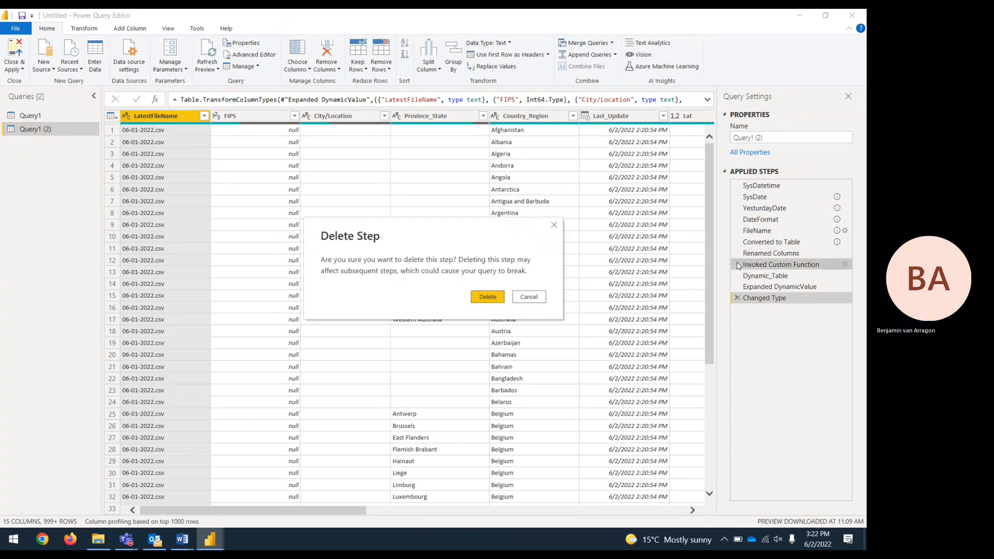
key("Return")
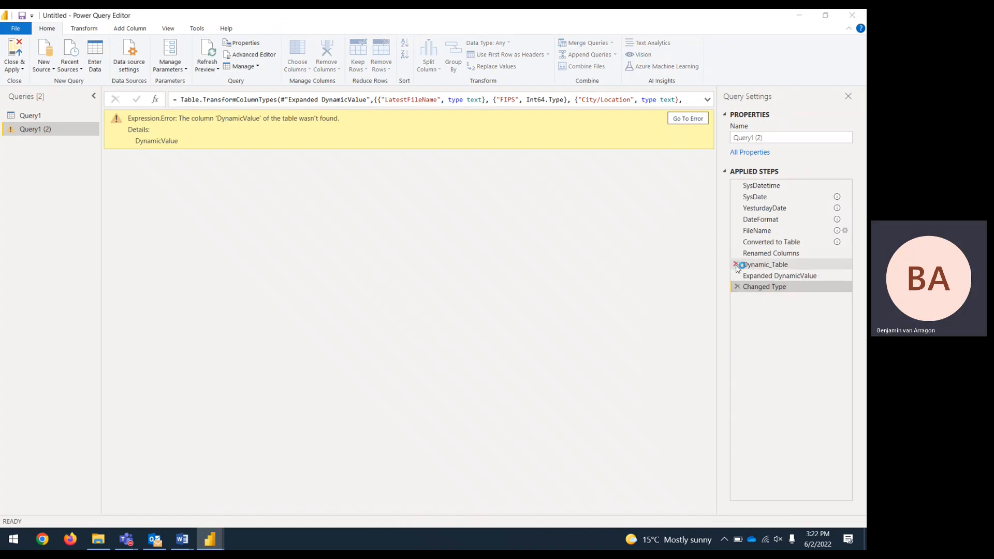
left_click(736, 265)
key("Return")
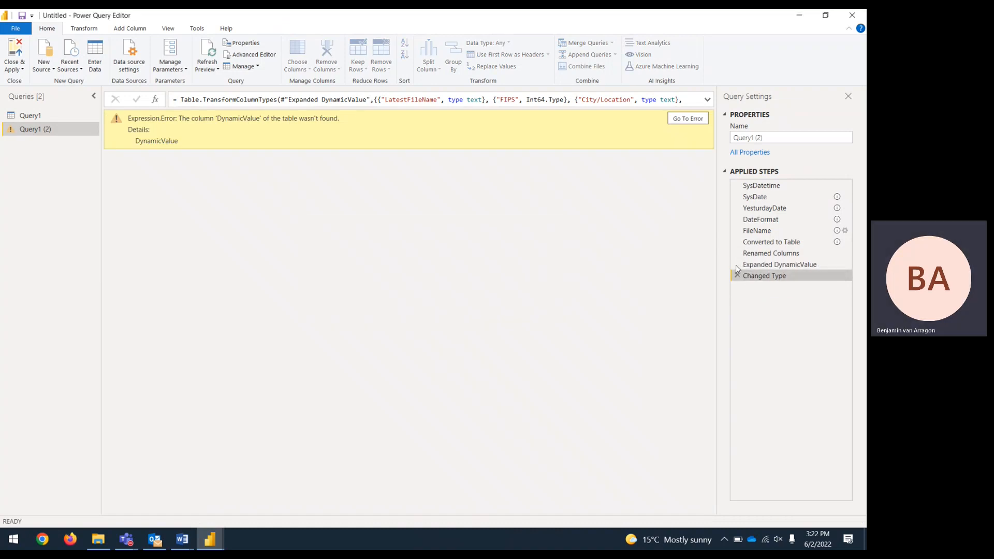
left_click(745, 265)
left_click(737, 265)
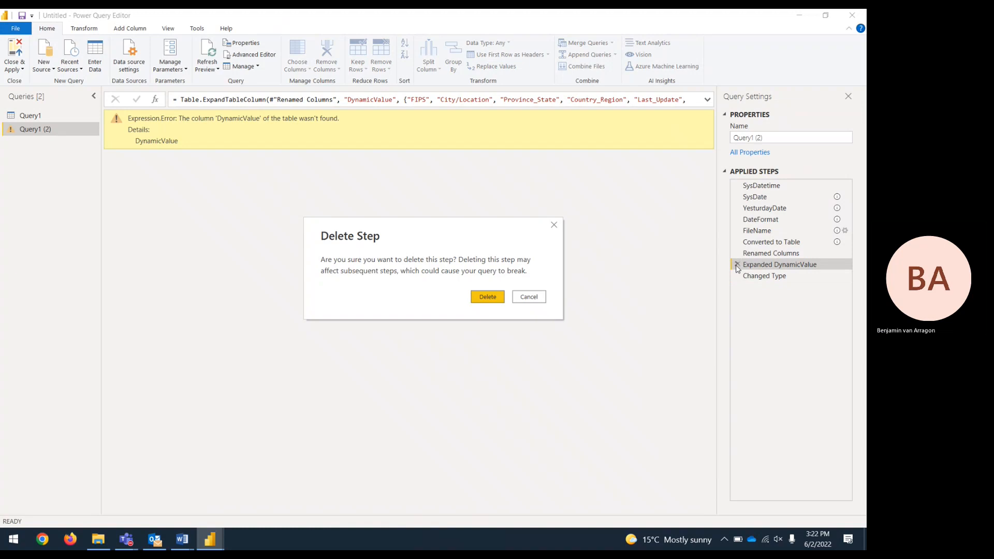
key("Return")
left_click(737, 265)
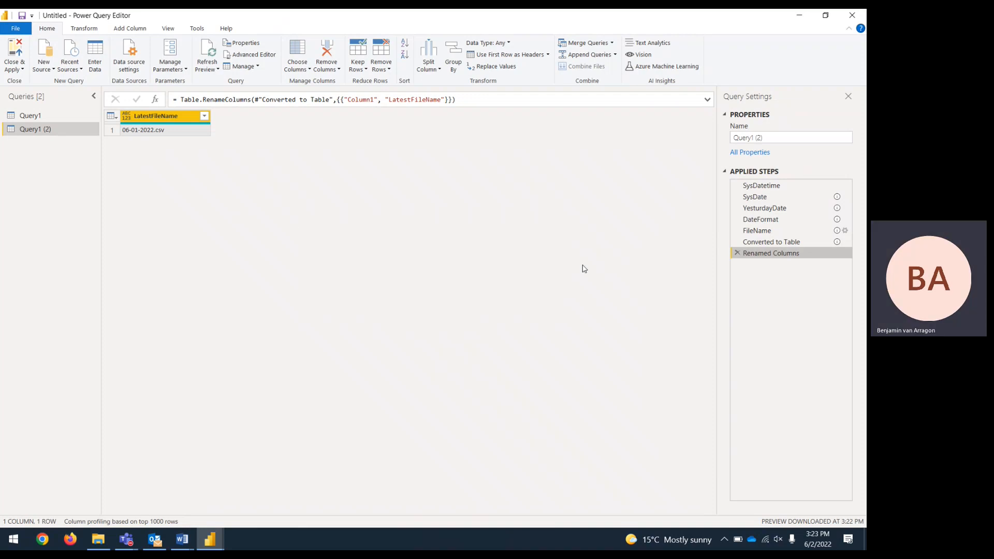
Check the Converted to Table and DateFormat outputs of Query1 (2) and delete its FileName step
left_click(774, 243)
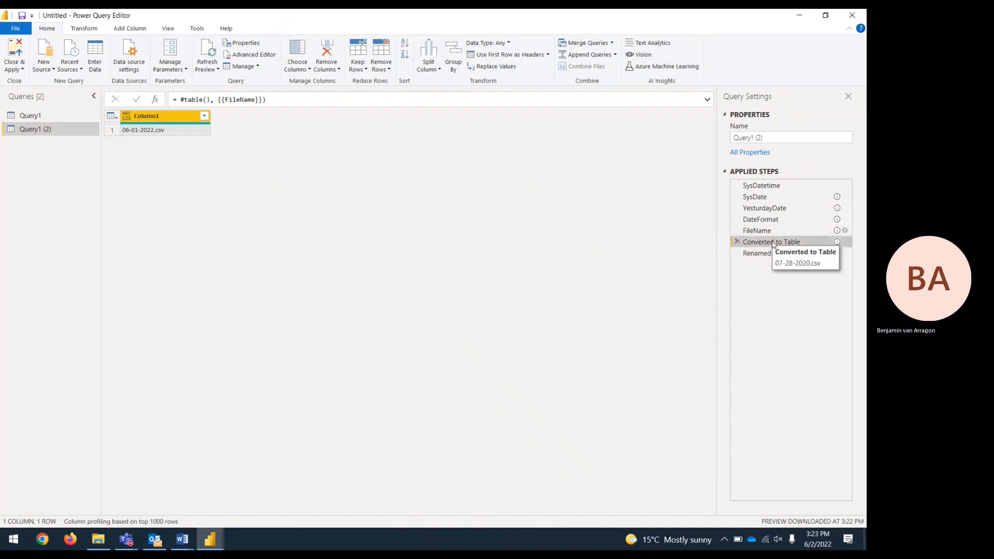
left_click(782, 221)
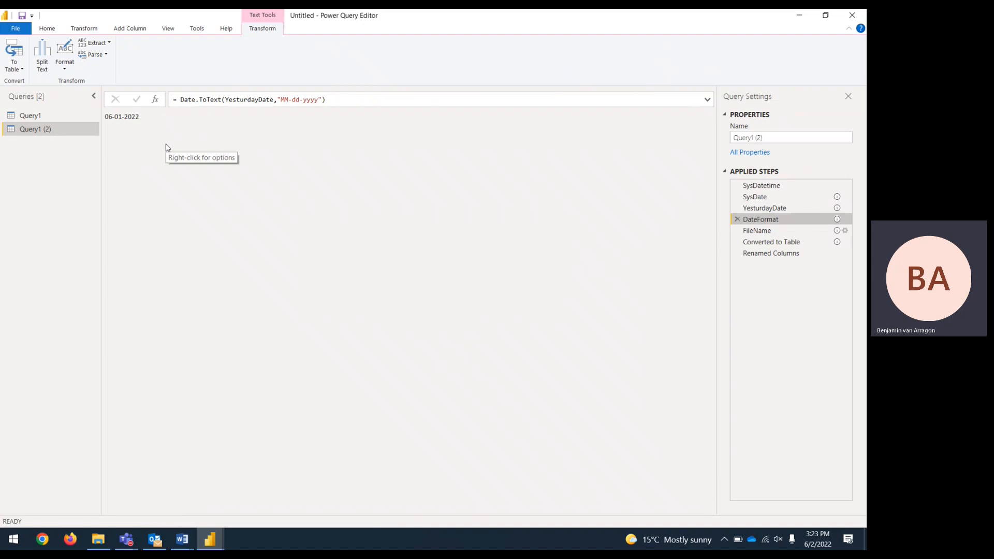
left_click(124, 118)
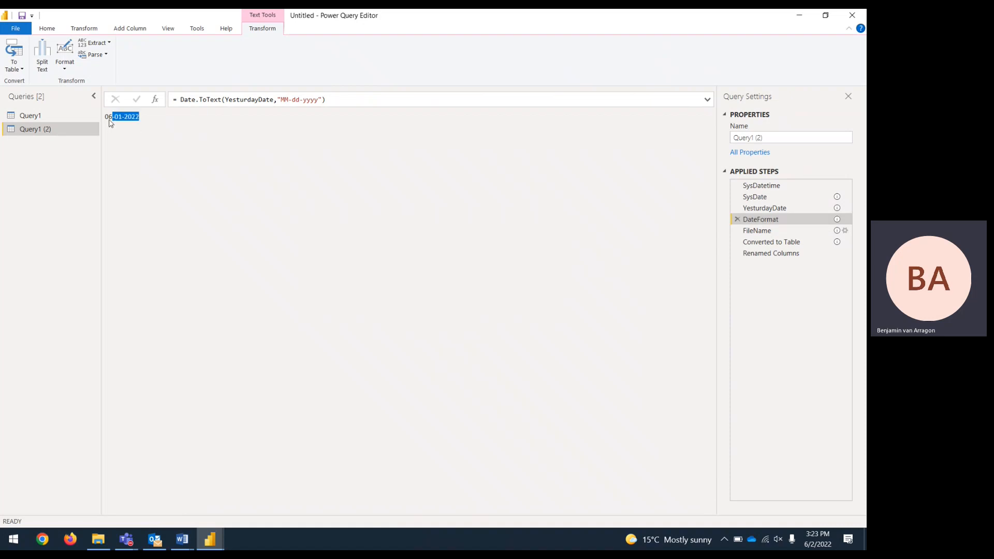
left_click(776, 243)
left_click(768, 231)
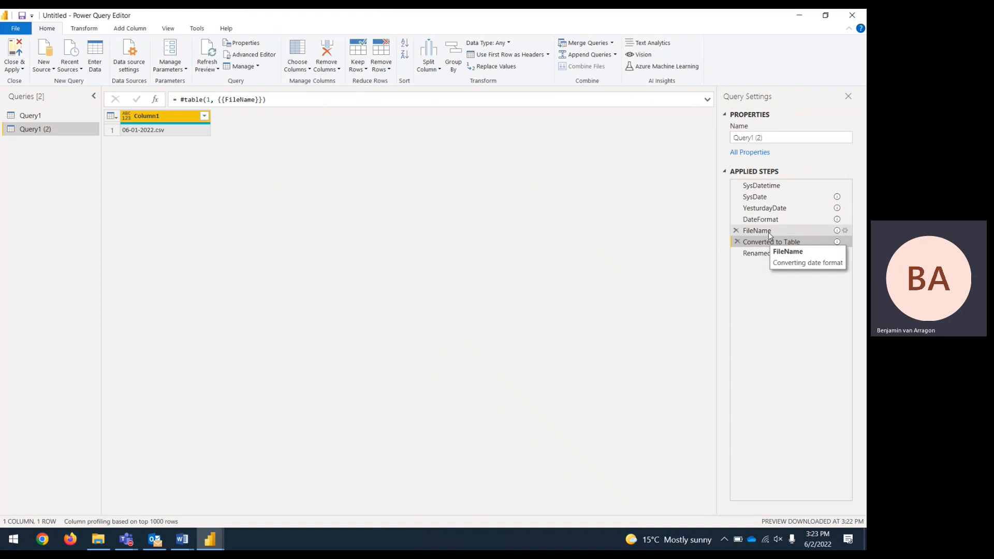
left_click(737, 232)
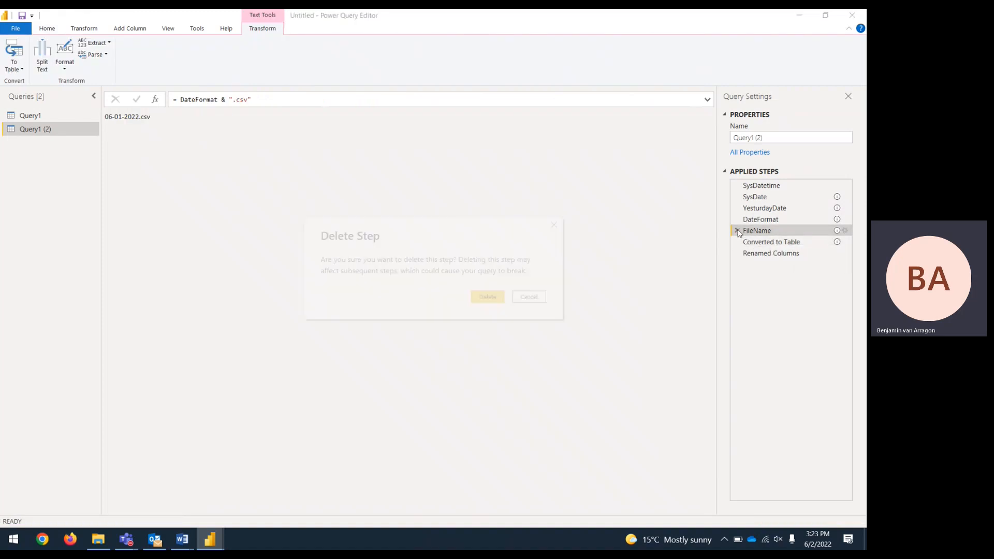
key("Return")
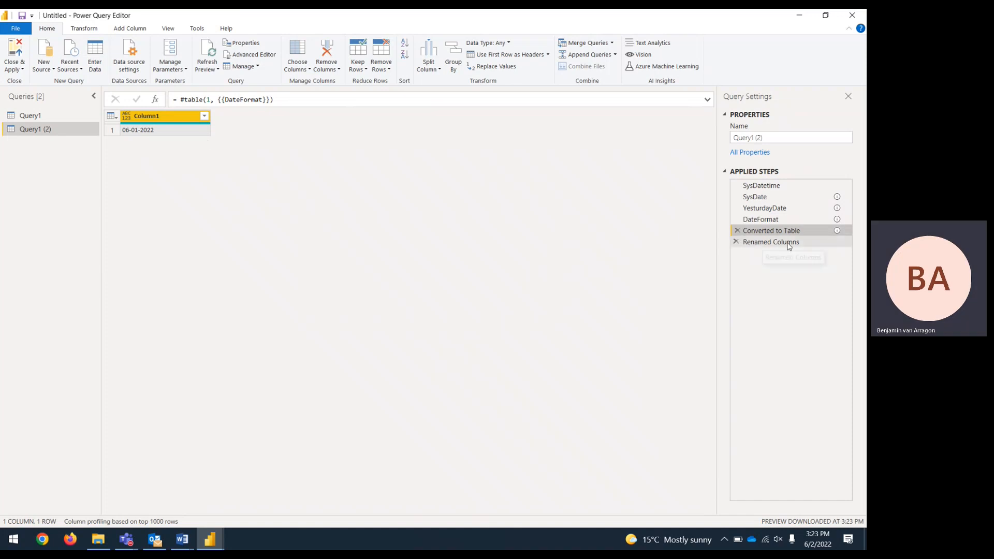
Rename the LatestFileName column as LatestRefreshDate within the Renamed Columns step of Query1 (2)
left_click(763, 242)
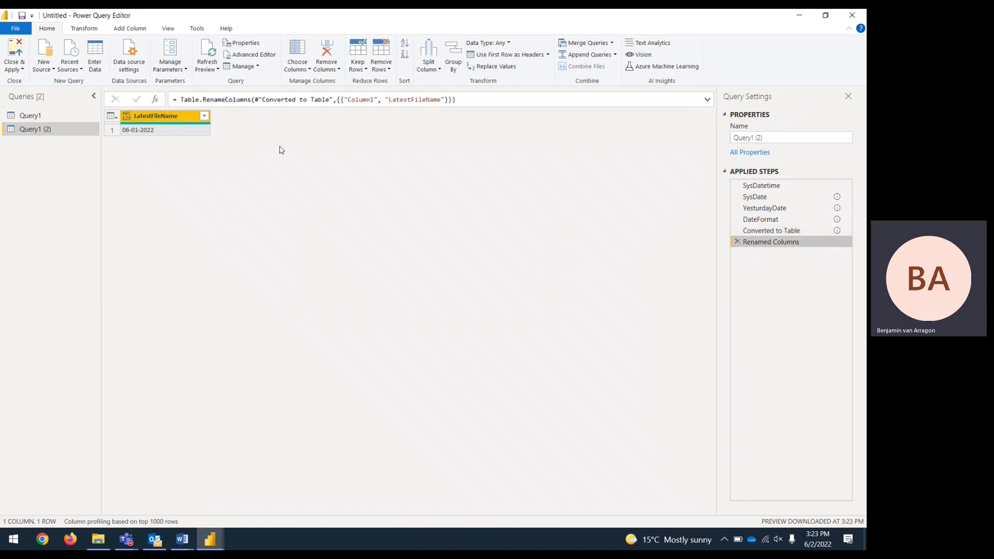
double_click(173, 111)
left_click(180, 115)
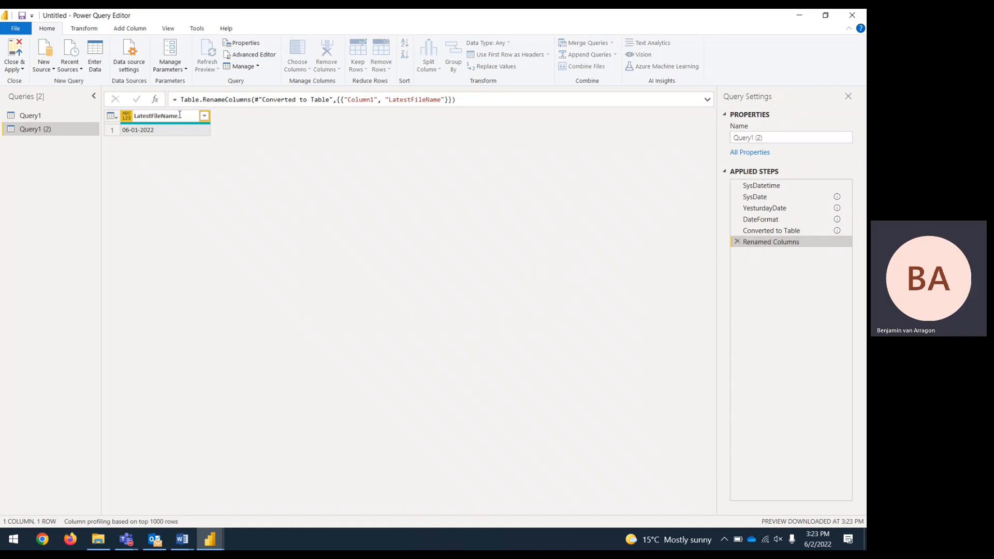
key("BackSpace")
key("BackSpace")
key("BackSpace")
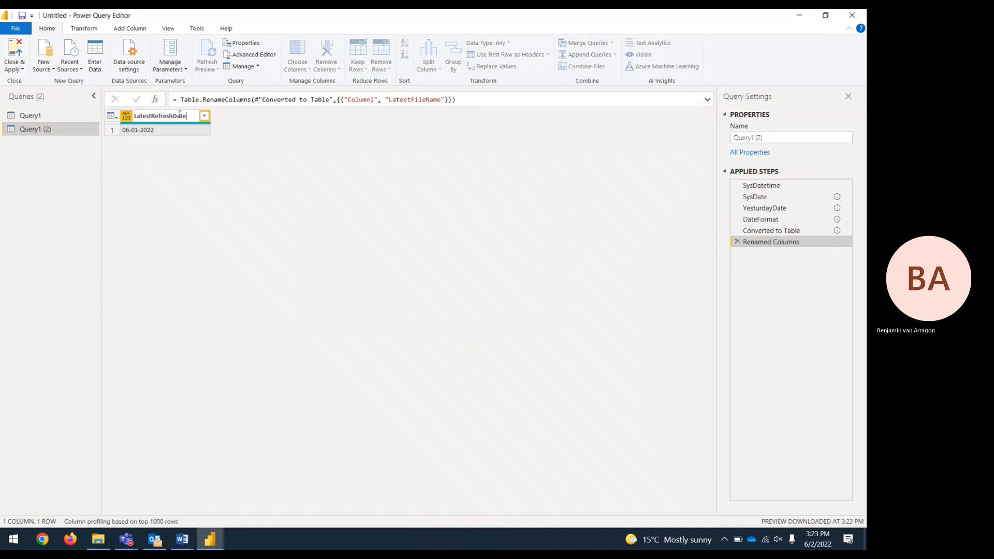
type("RefreshDate")
key("Return")
Rename the query Query1 (2) as LastRefreshDate
left_click(770, 139)
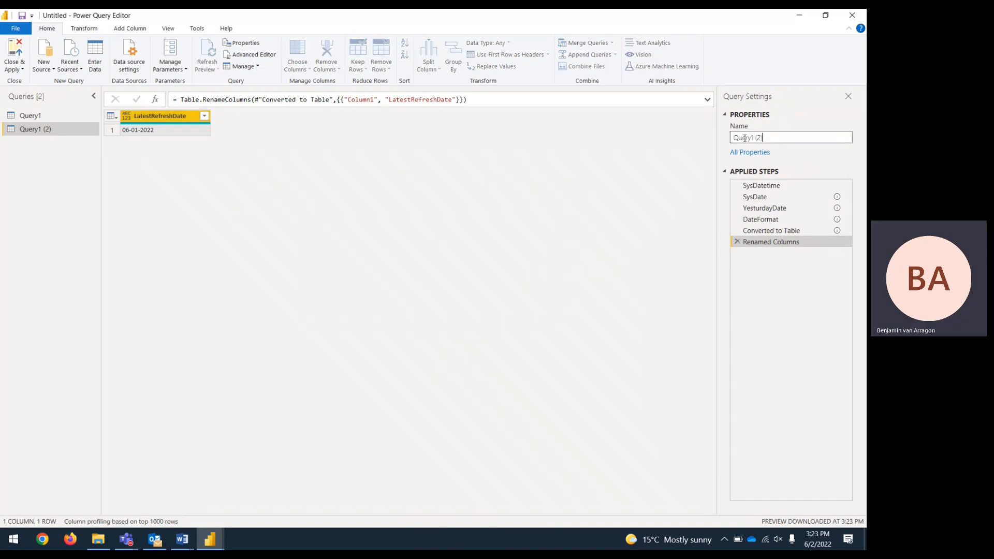
type("LastRefreshDate")
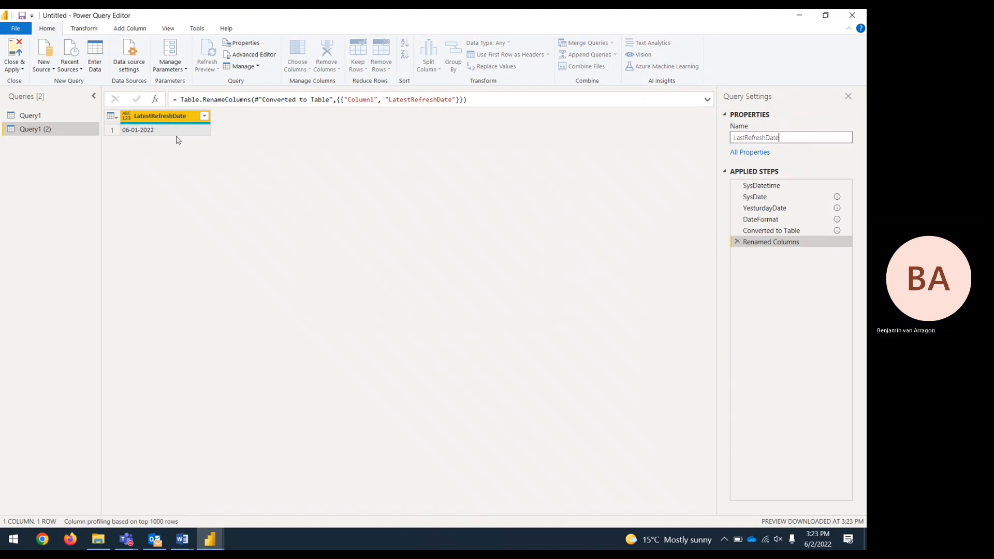
key("Return")
Review Query1's Renamed Columns and Invoked Custom Function steps and the columns offered for expanding DynamicValue
left_click(30, 115)
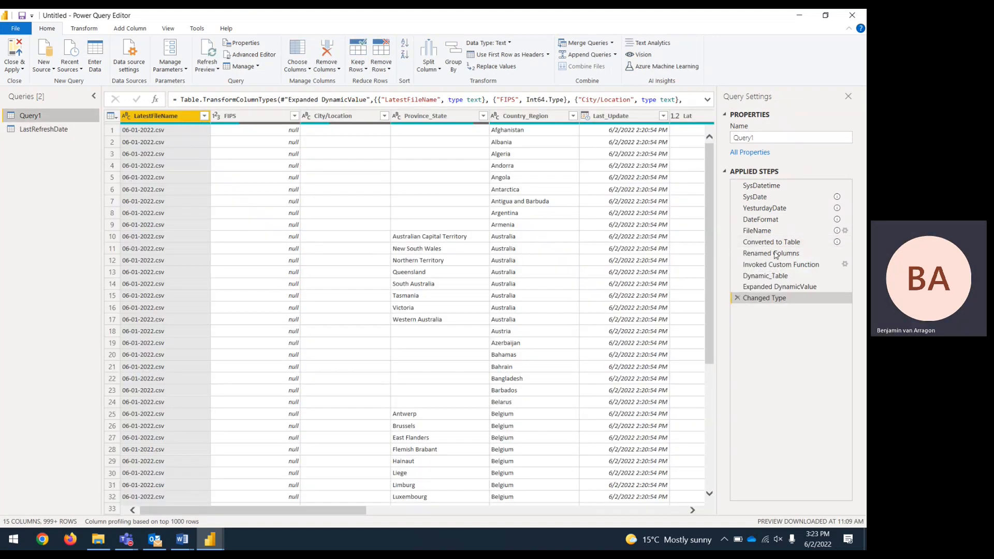
left_click(775, 253)
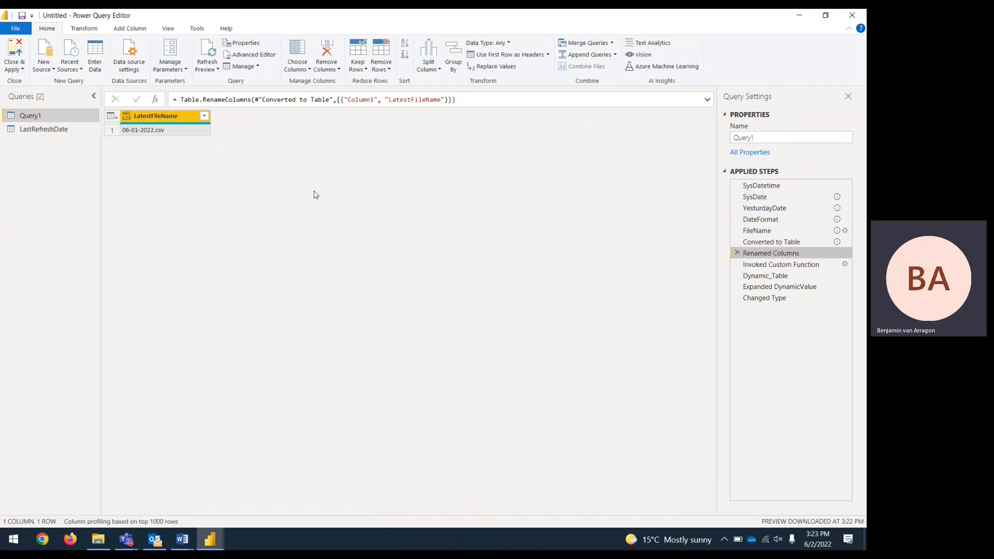
left_click(775, 265)
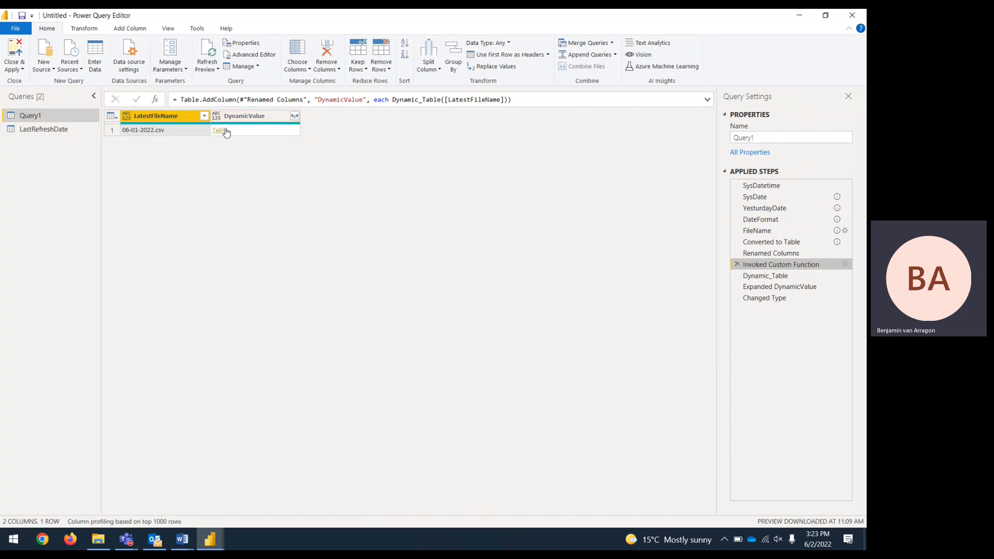
left_click(295, 119)
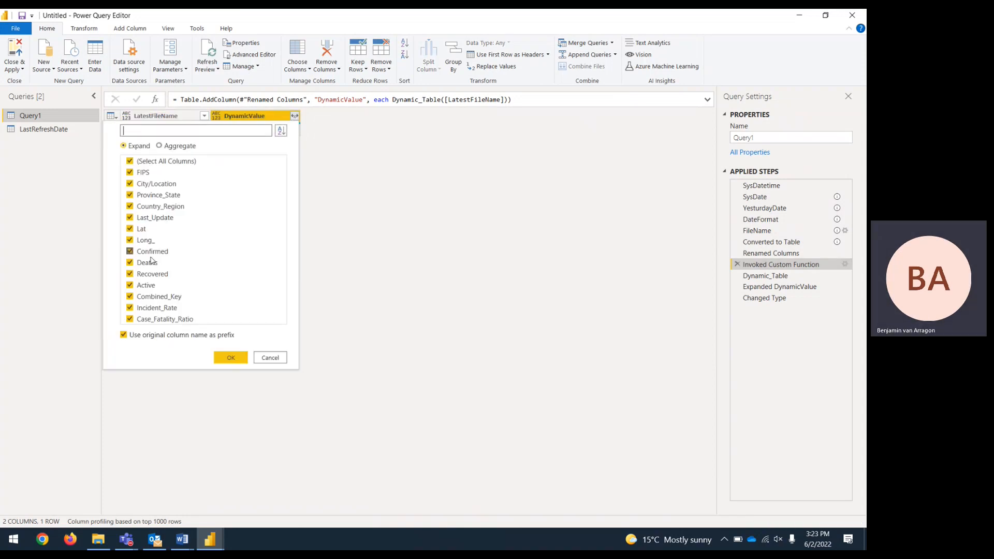
left_click(270, 357)
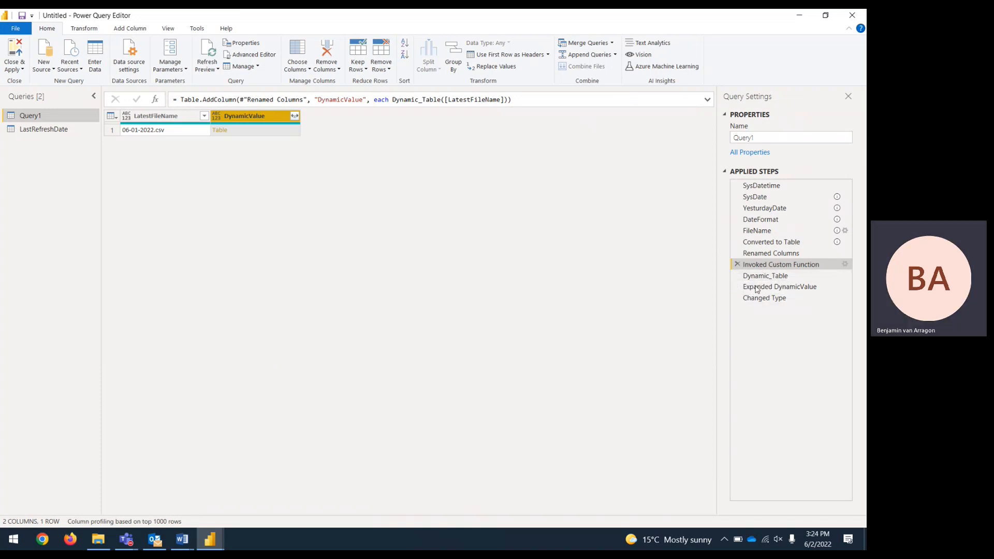
Review the Expanded DynamicValue output and read the Dynamic_Table function's formula through its web source, RelativePath and delimiter options
left_click(792, 287)
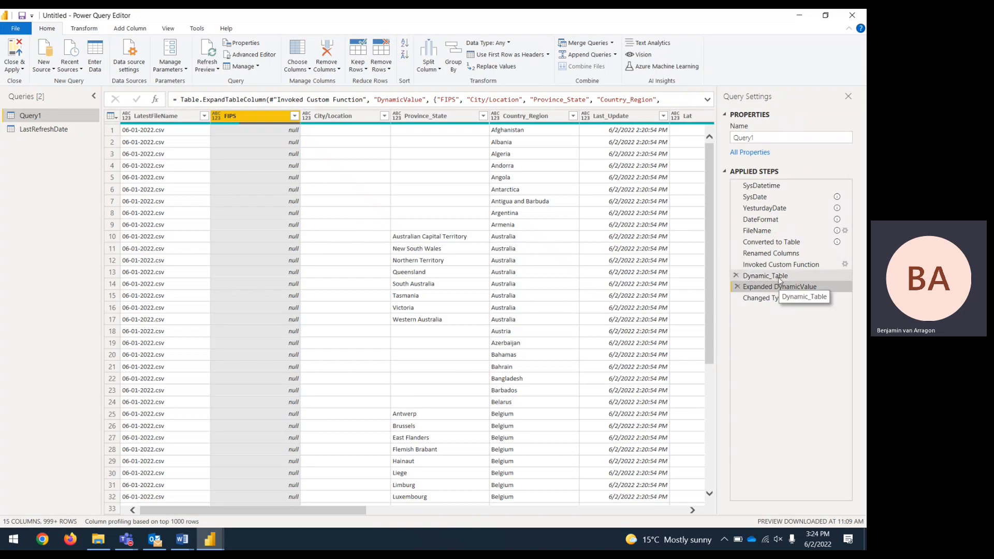
left_click(779, 277)
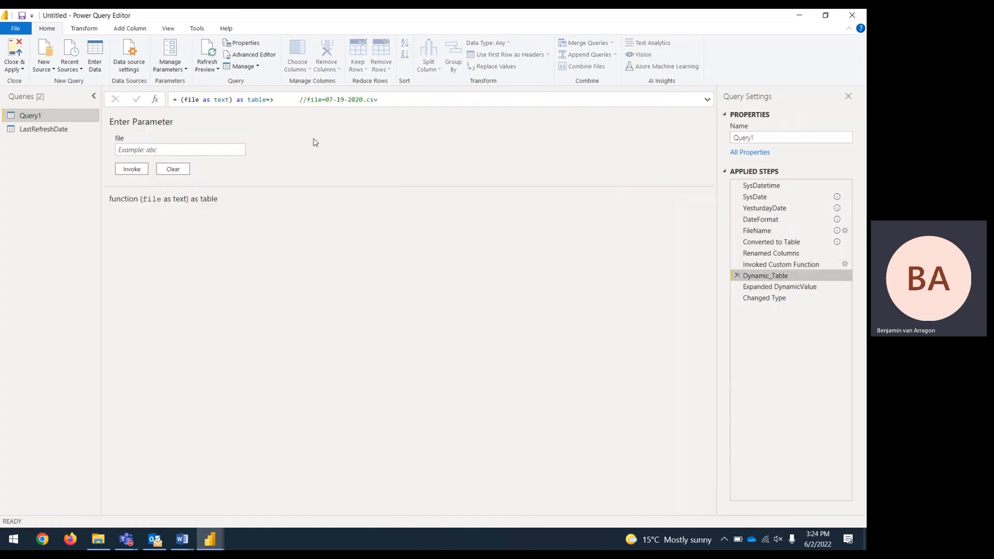
left_click(707, 101)
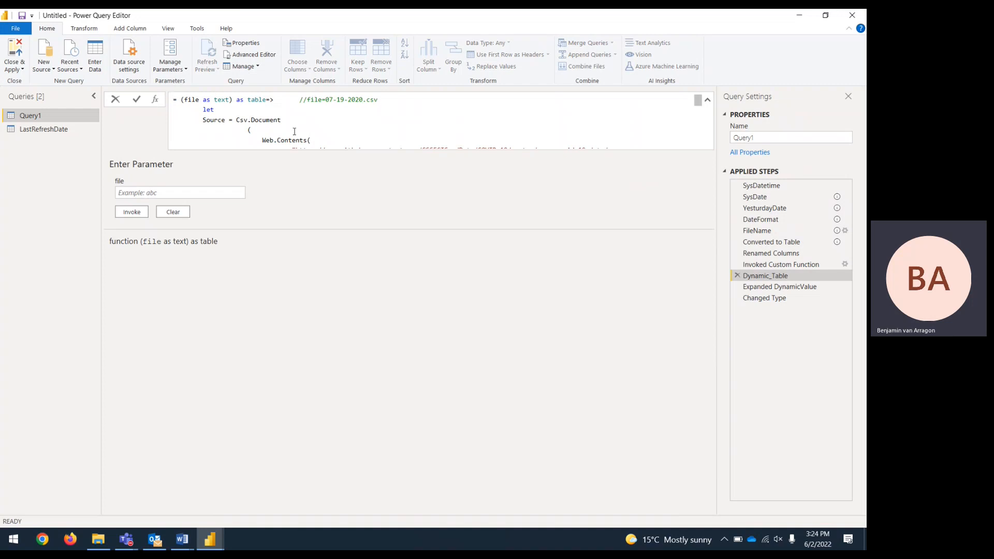
scroll(294, 131, "down", 1)
scroll(356, 130, "down", 2)
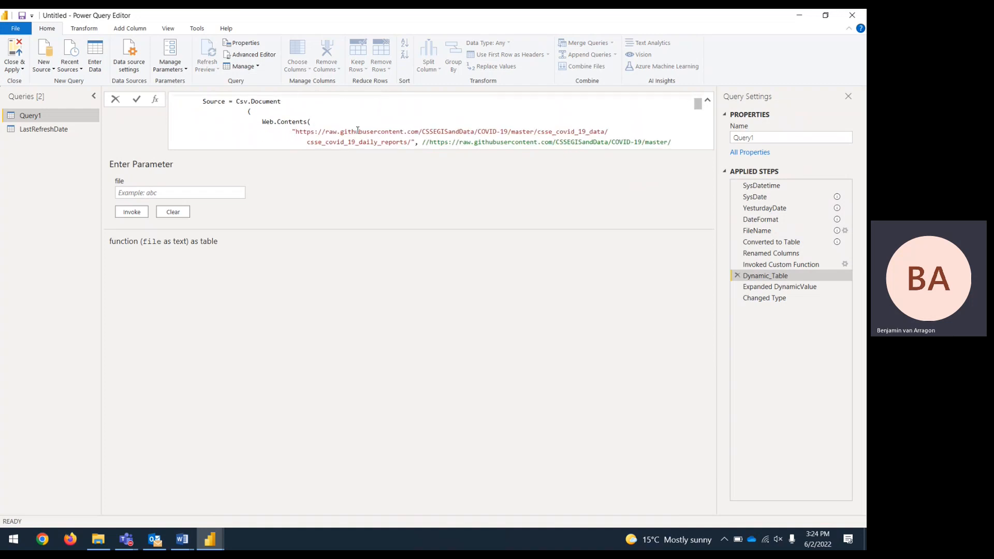
scroll(368, 130, "down", 2)
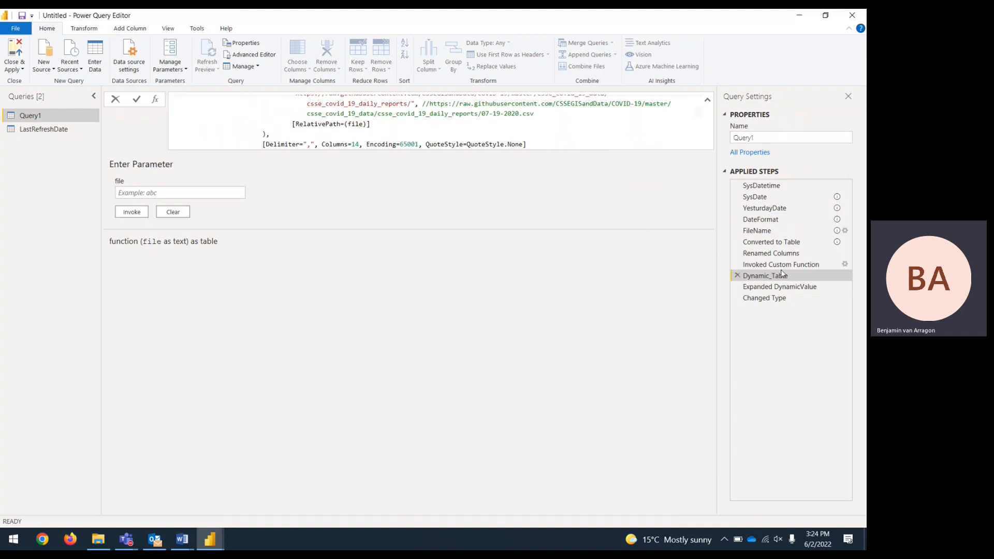
Compare the column data types in Query1's Expanded DynamicValue and Changed Type steps and inspect the first Last_Update value
left_click(745, 287)
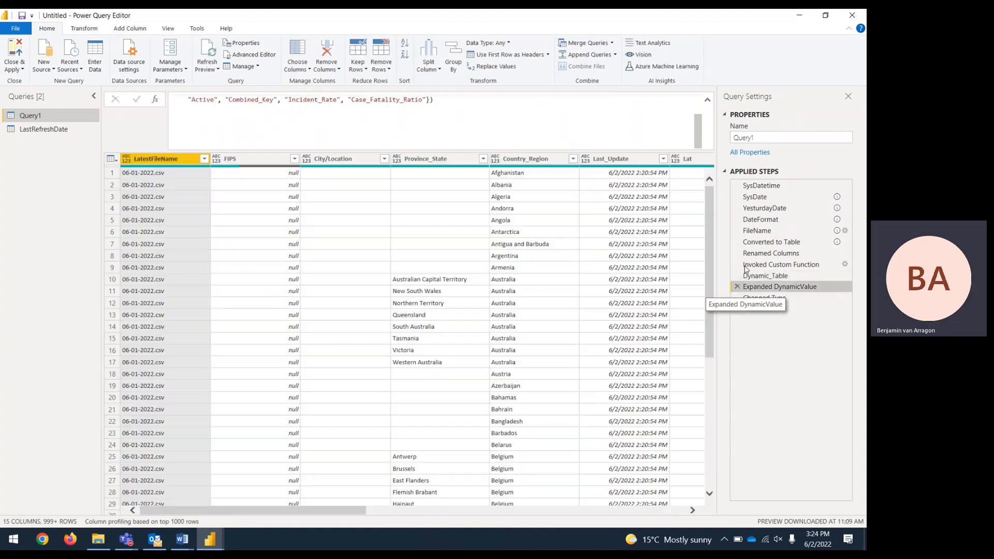
left_click(612, 175)
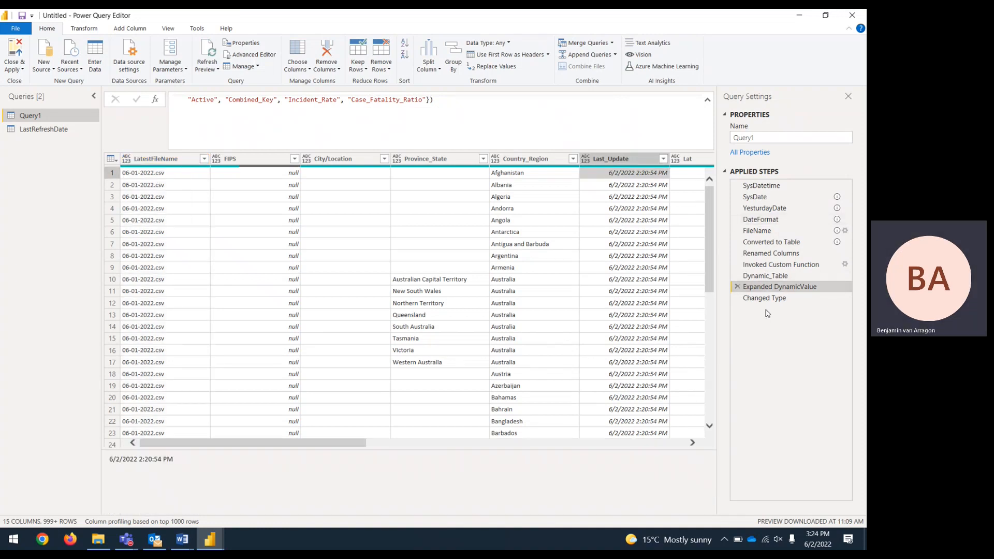
left_click(774, 301)
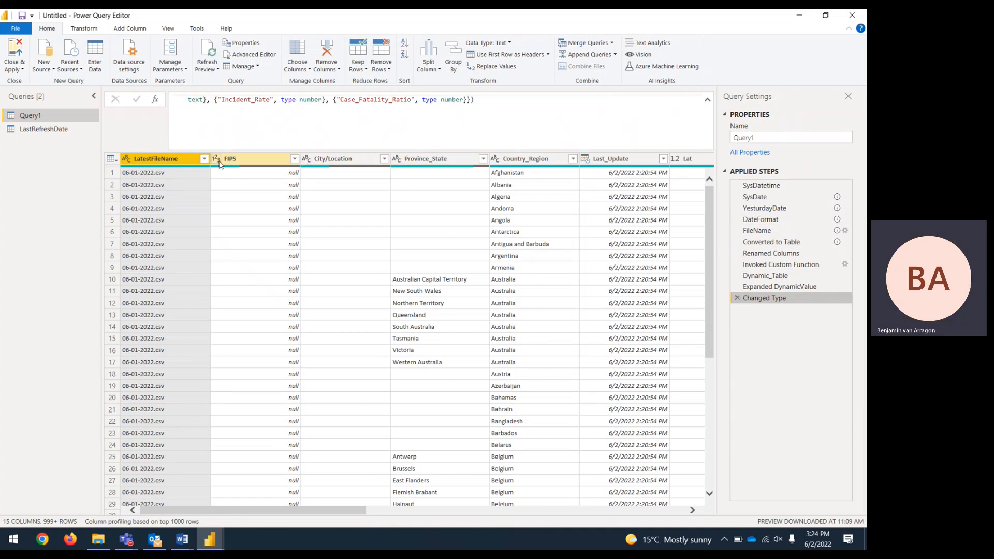
left_click(790, 286)
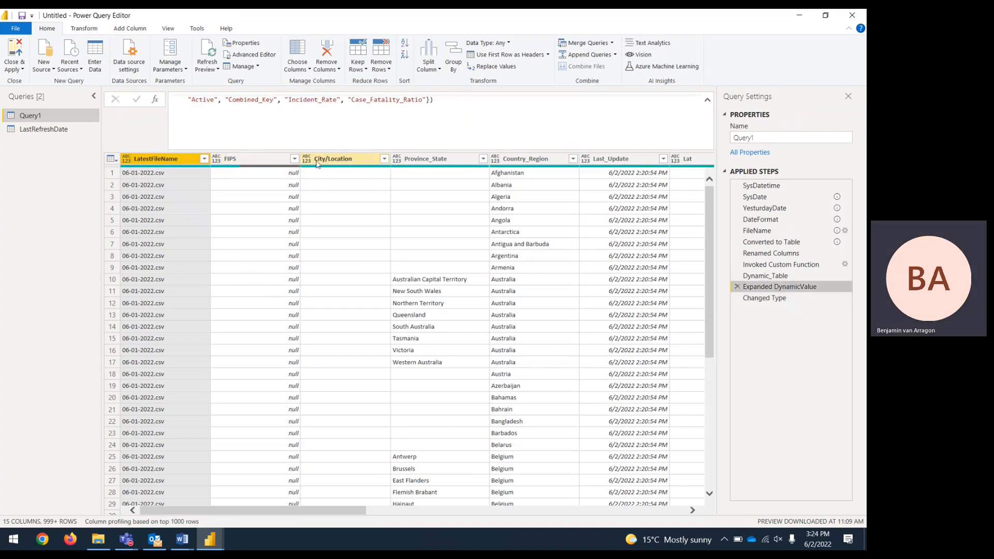
left_click(761, 302)
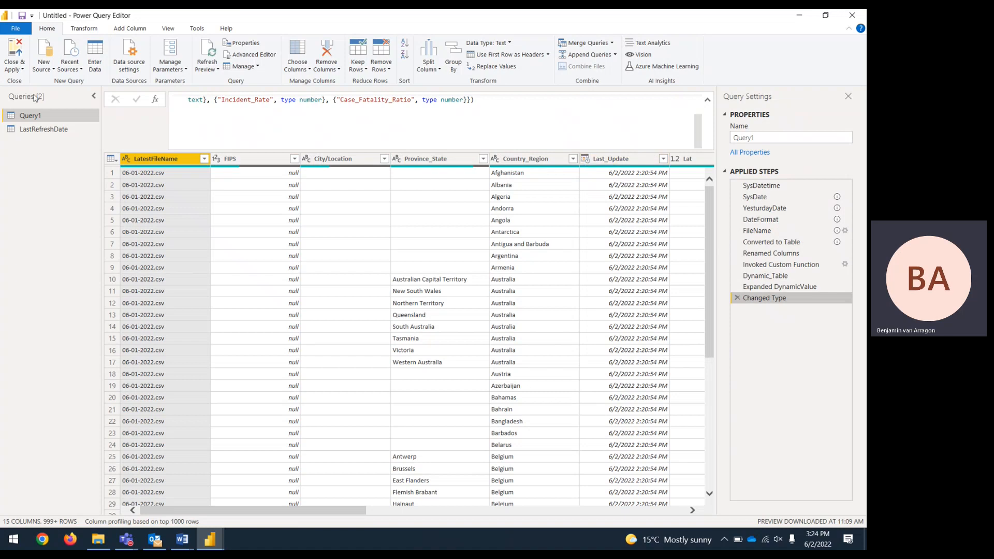
Rename the query Query1 as LiveData
left_click(775, 138)
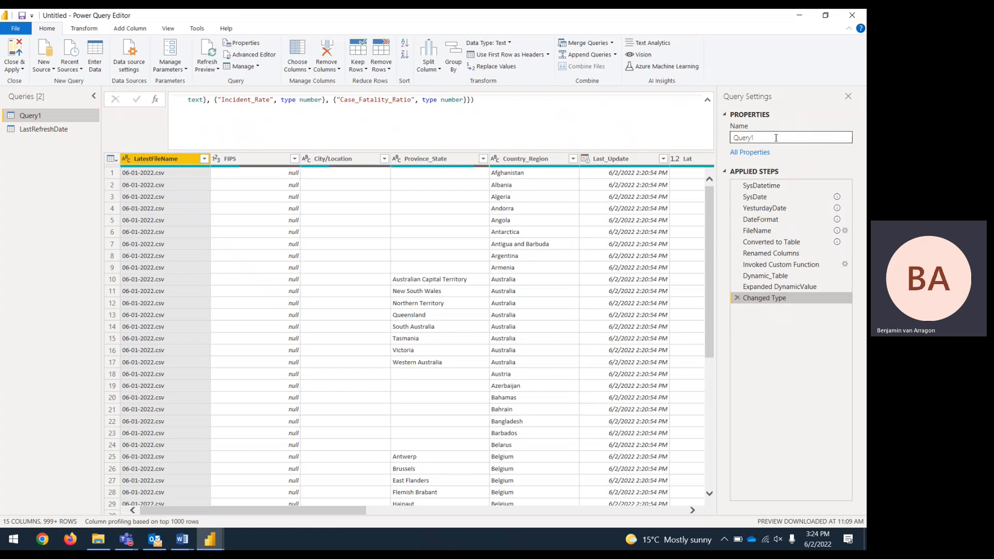
double_click(776, 138)
type("LiveData")
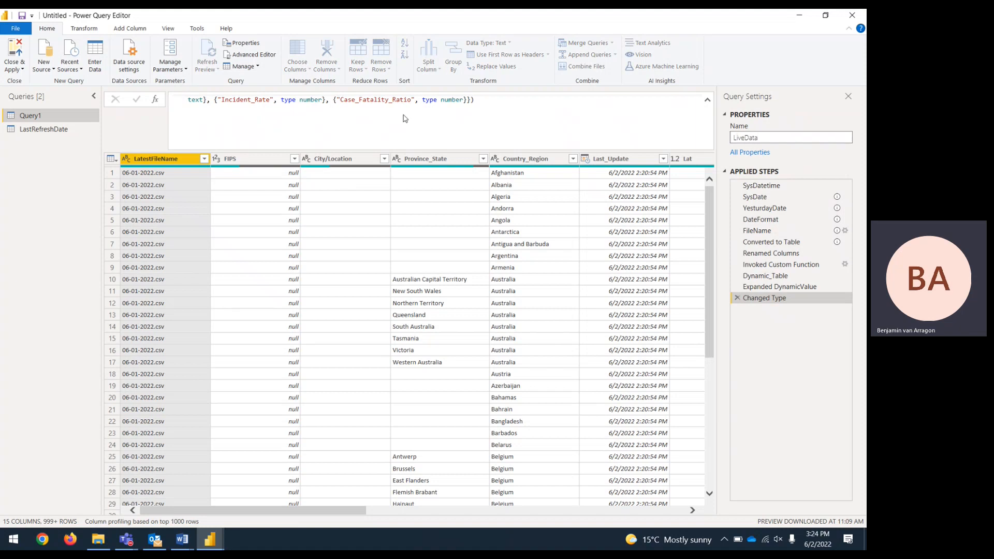
key("Return")
Apply the query changes to load both tables into the report and add an empty table visual to Page 1
left_click(18, 53)
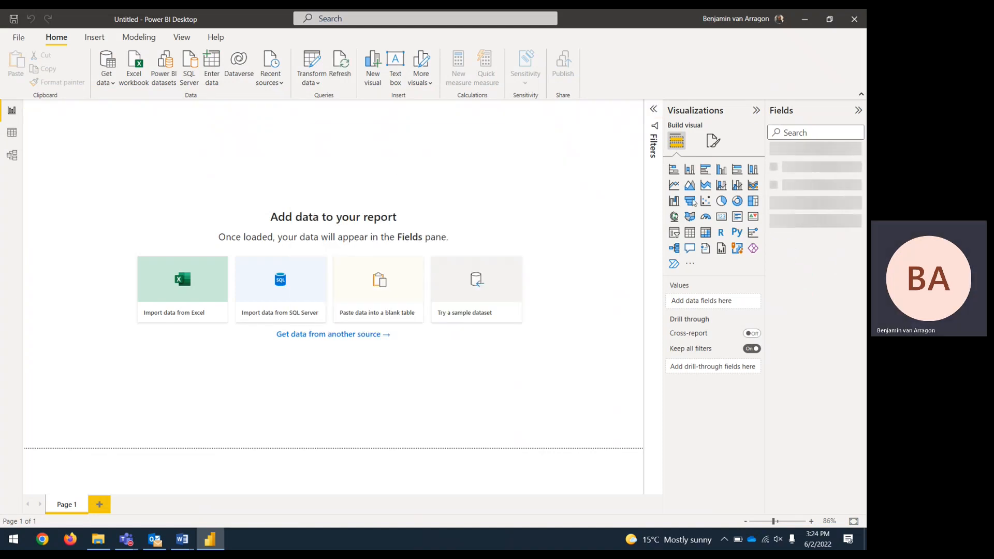
left_click(690, 234)
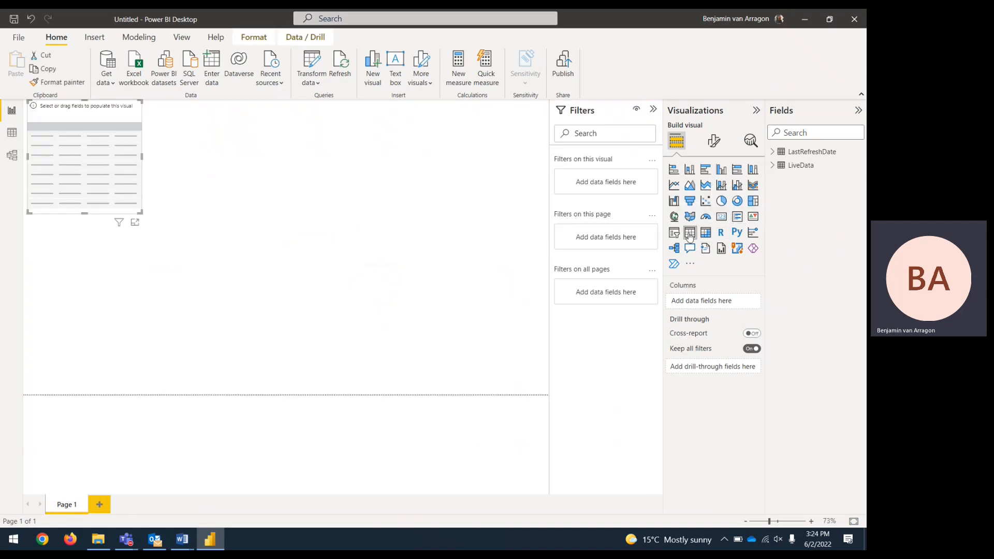
Populate the table visual with the LiveData fields Country_Region, Deaths and Confirmed, in that column order
left_click(773, 166)
left_click_drag(814, 260, 723, 311)
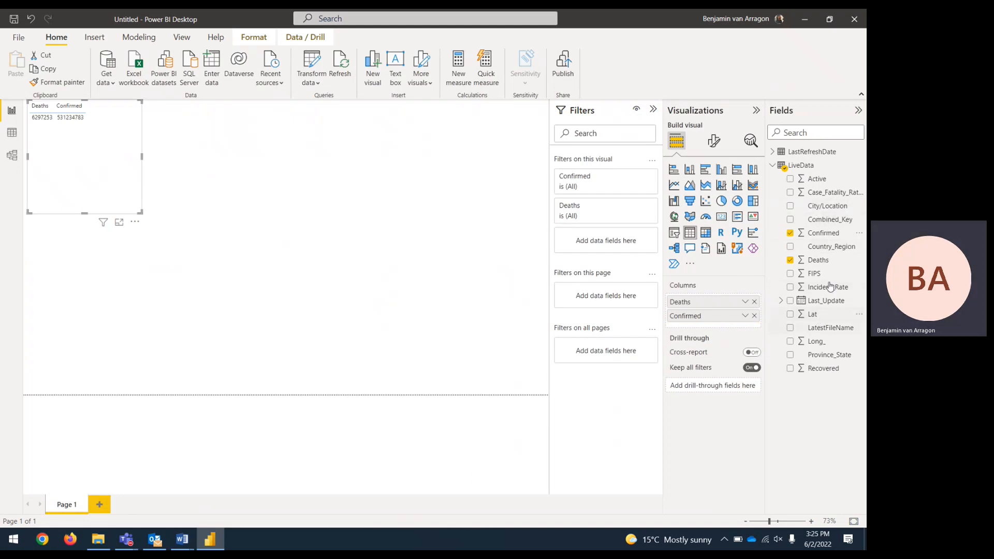
left_click_drag(830, 248, 731, 301)
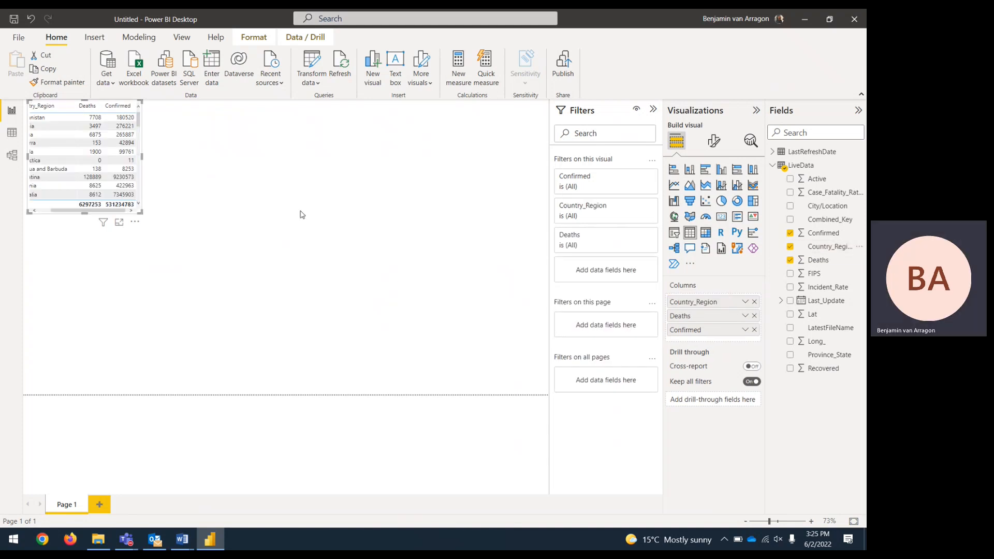
Widen the table visual to fit all three columns and sort it by Confirmed in descending order
left_click_drag(77, 212, 40, 212)
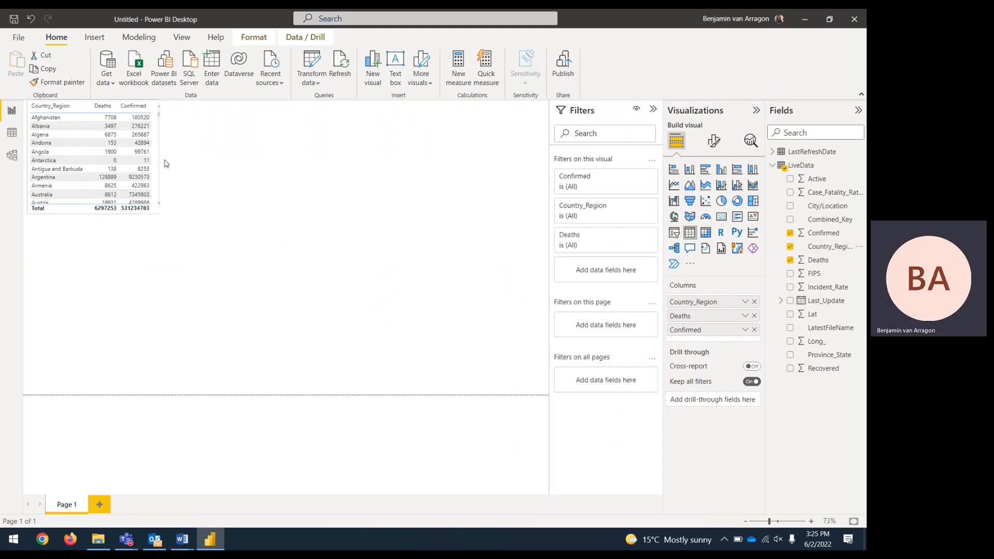
left_click_drag(143, 158, 184, 159)
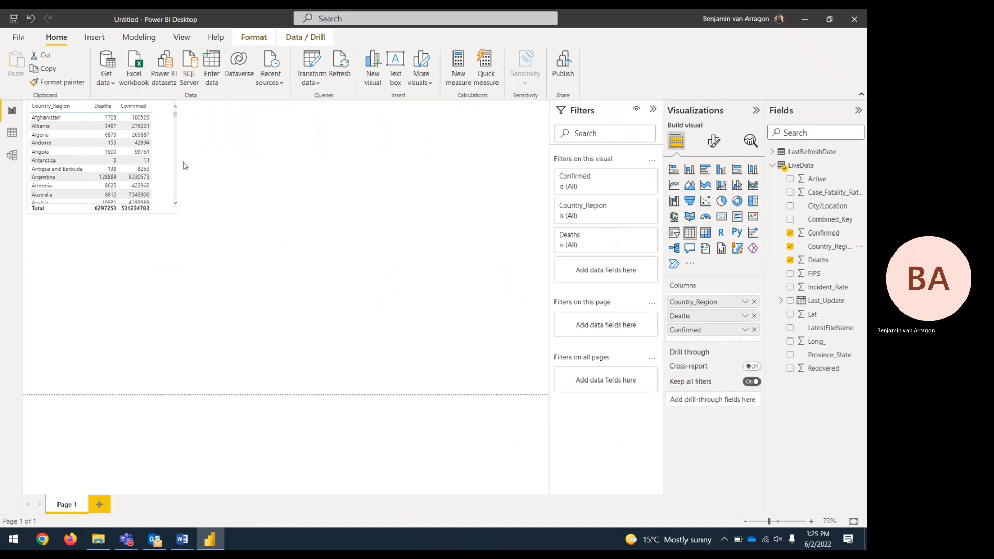
left_click(140, 110)
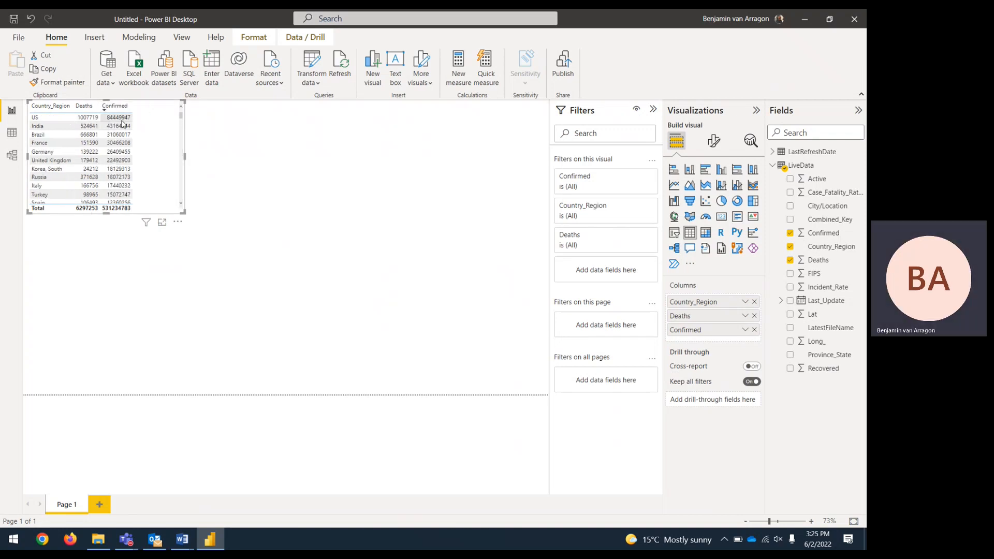
Add a separate card visual showing LatestRefreshDate from the LastRefreshDate table, and refresh the report's data
left_click(408, 223)
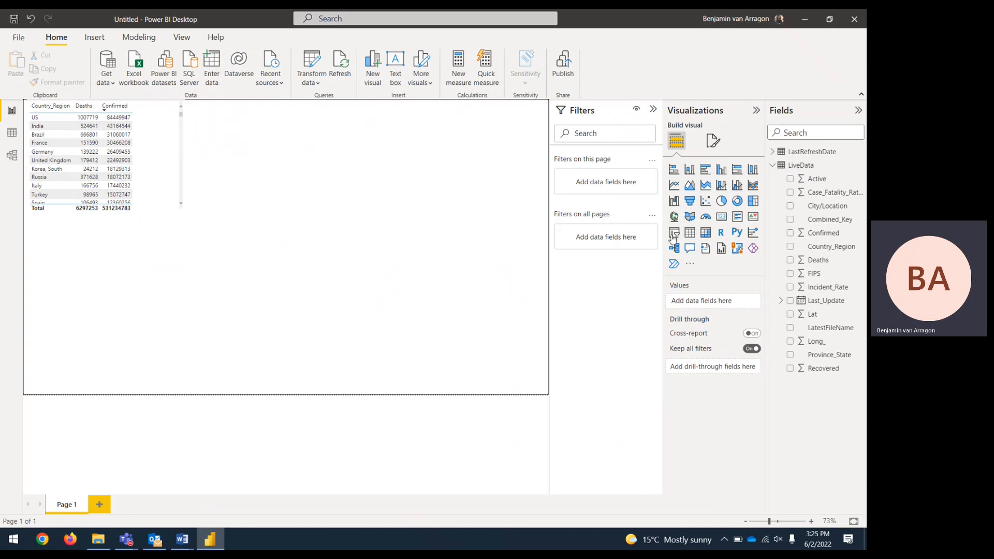
left_click(721, 217)
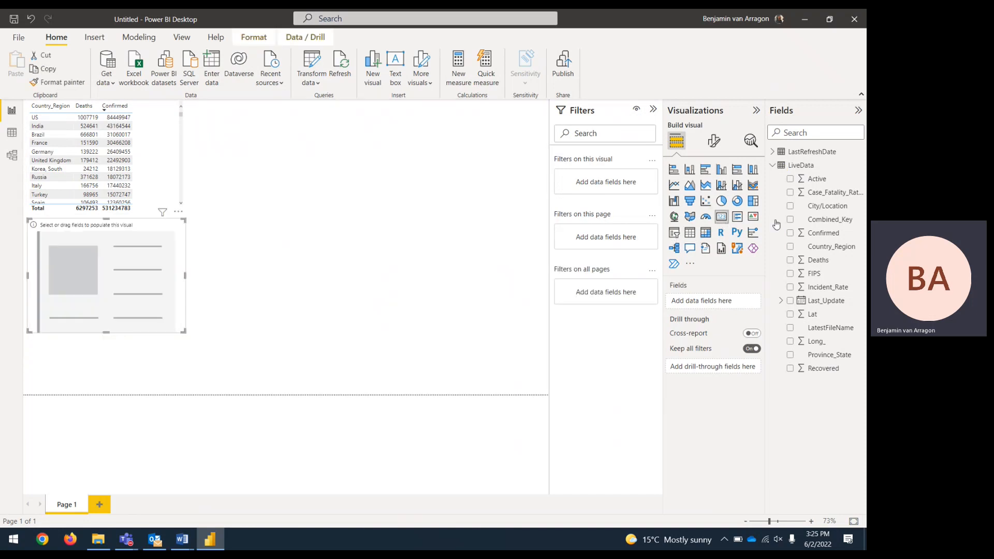
left_click(773, 151)
left_click_drag(821, 165, 701, 302)
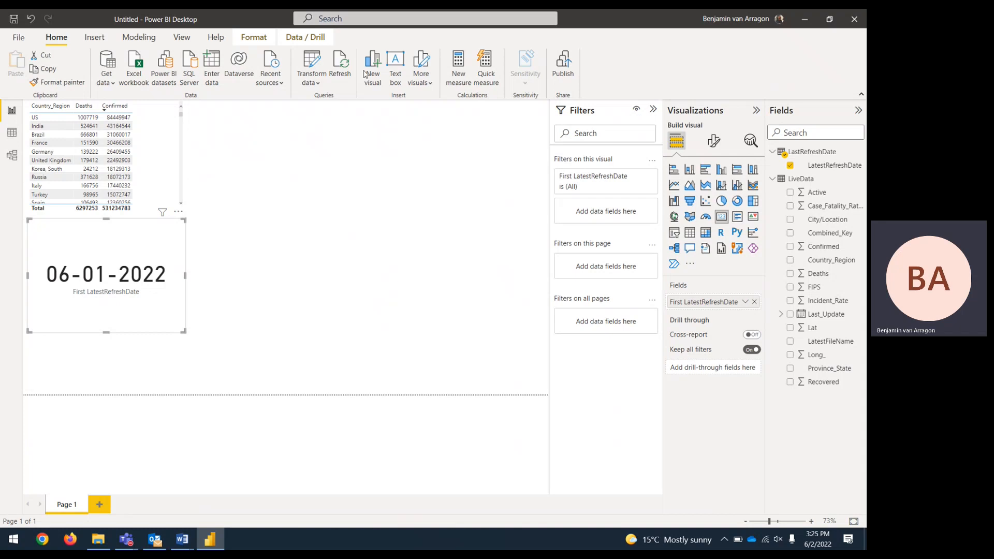
left_click(341, 63)
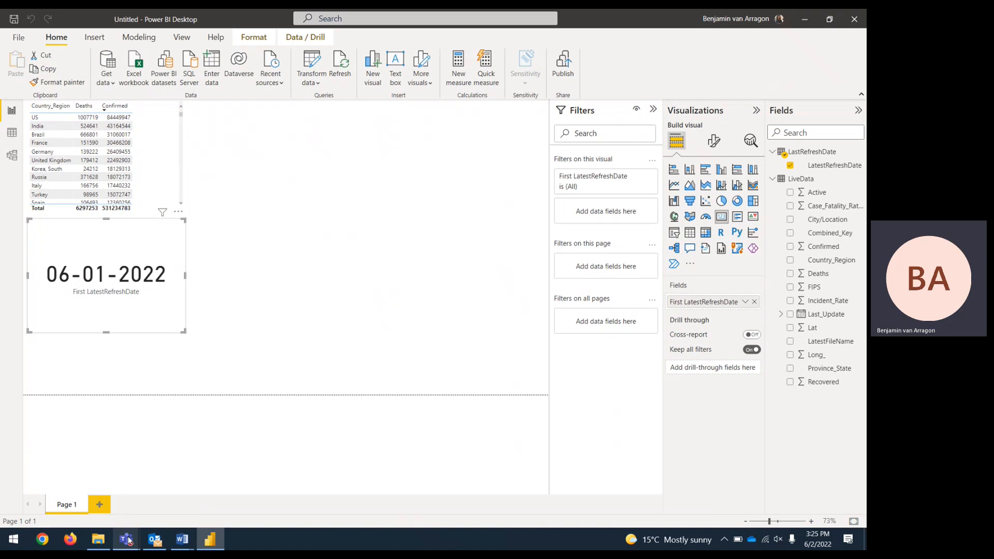
mouse_move(126, 537)
mouse_move(275, 465)
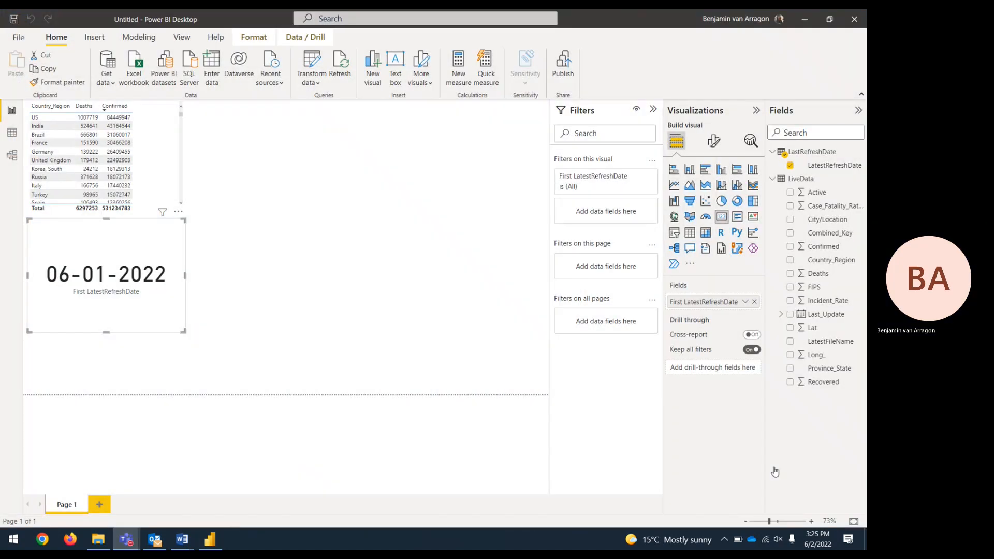